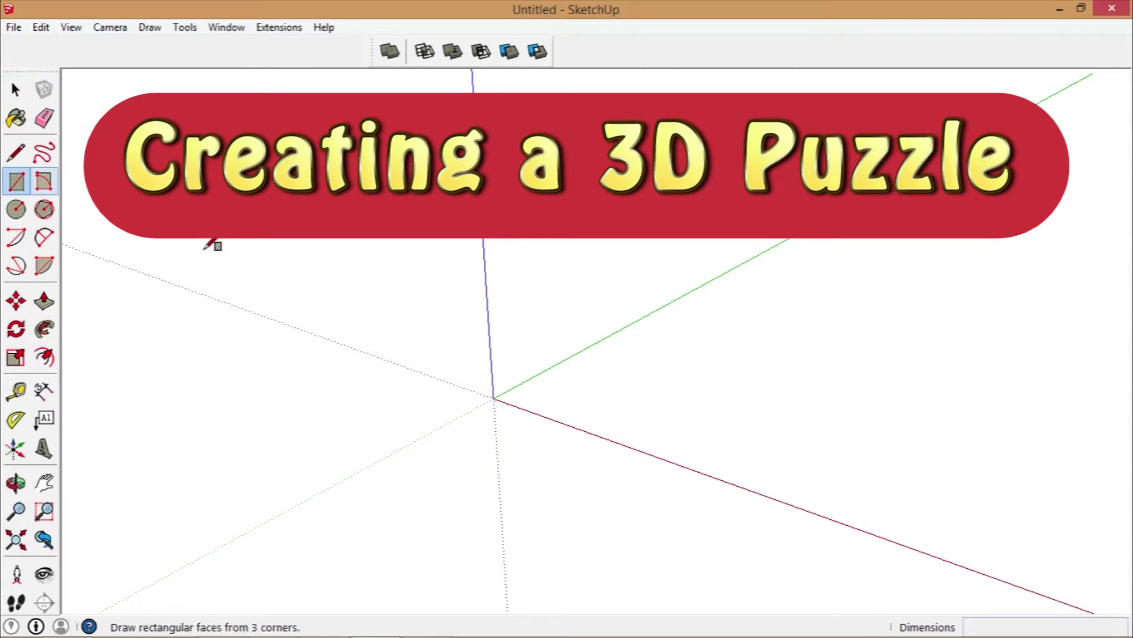
- Draw a 10 by 10 mm square face starting at the axis origin
click(494, 399)
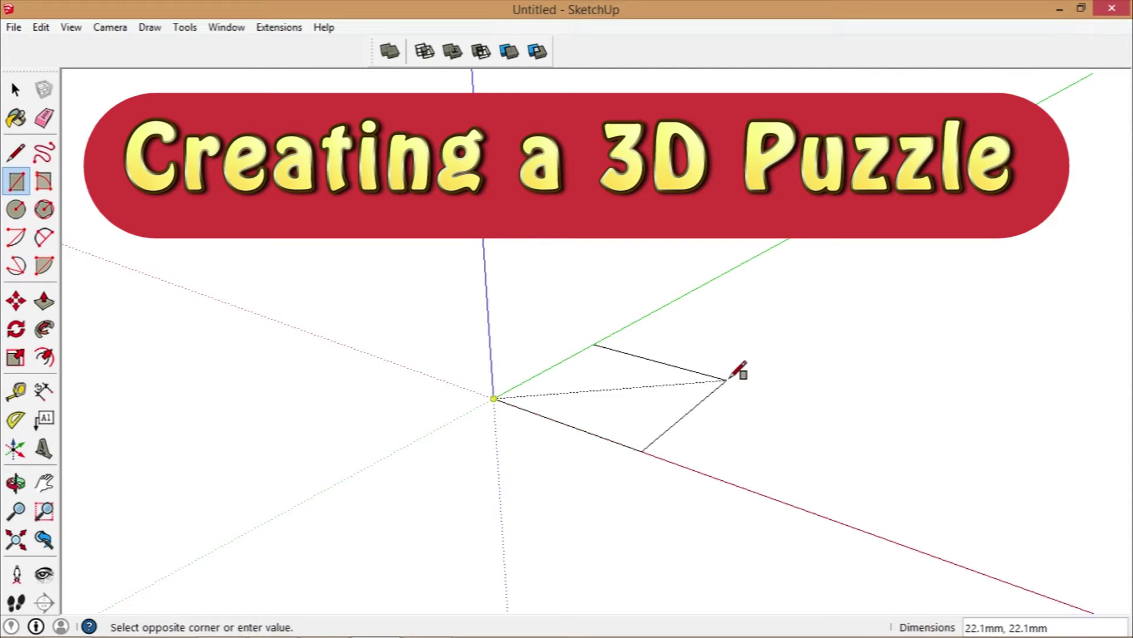
click(727, 380)
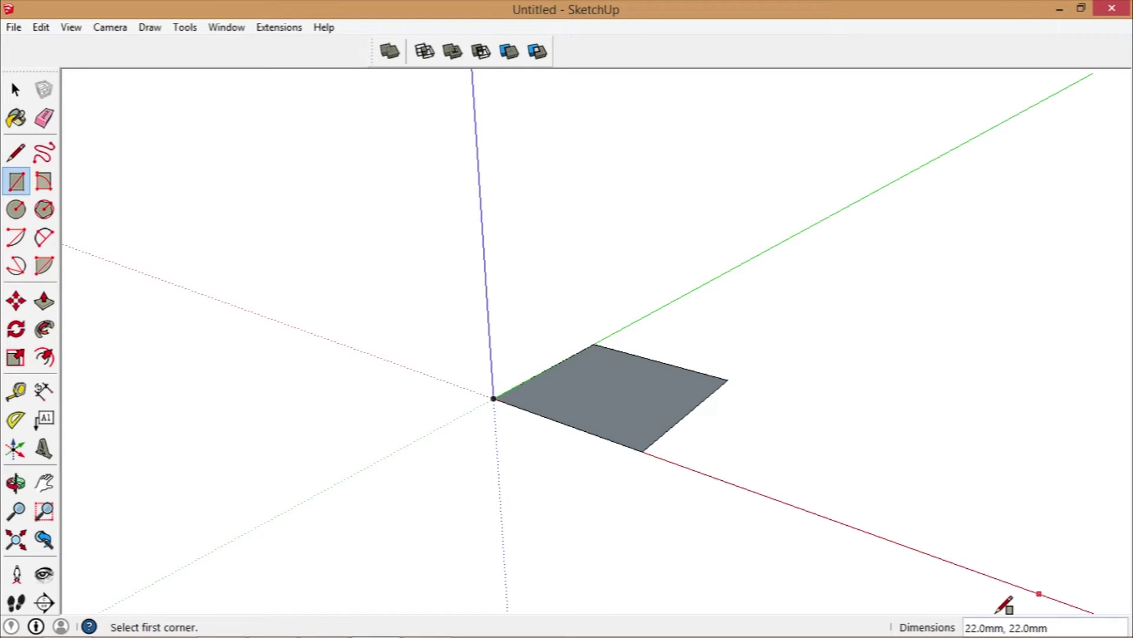
text(10,10)
key(Return)
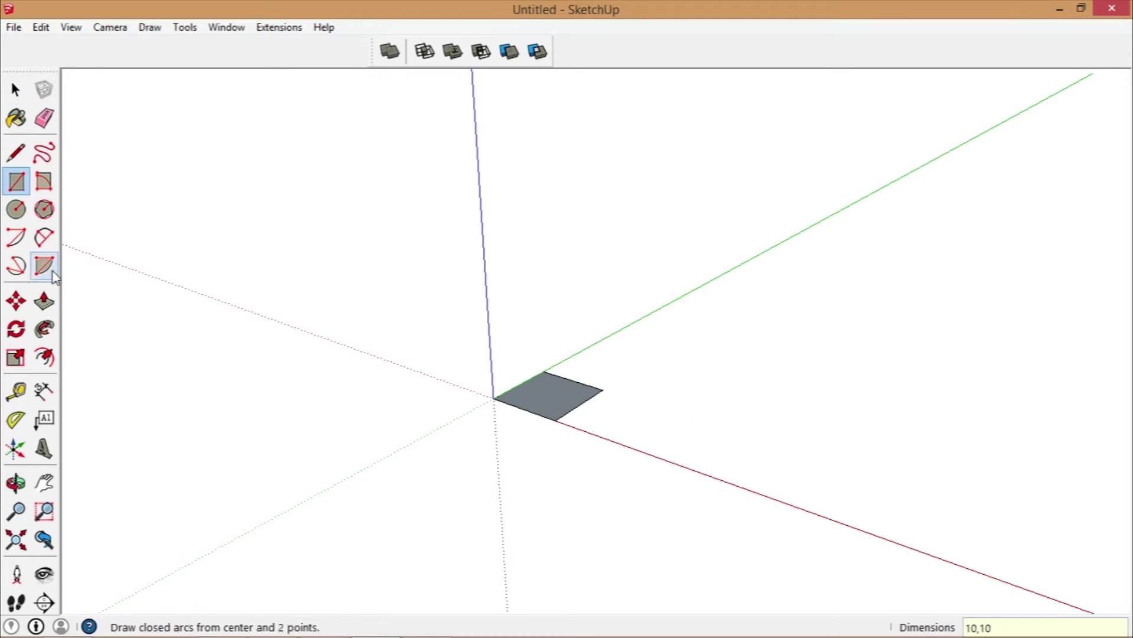
- Push/Pull the square up 10 mm into a cube
click(44, 301)
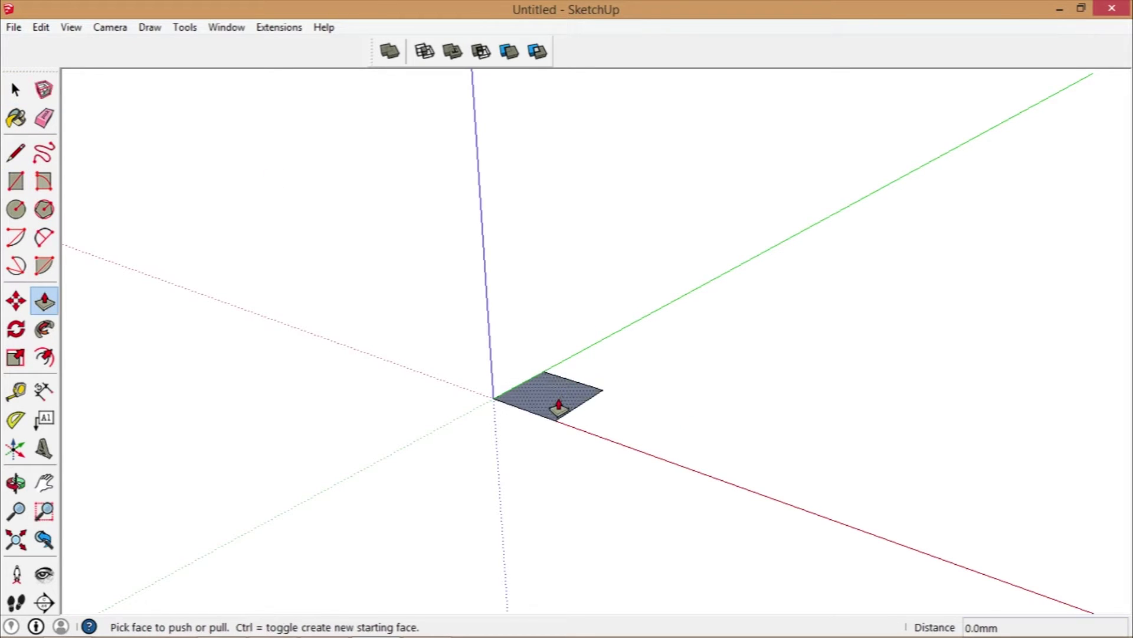
click(559, 402)
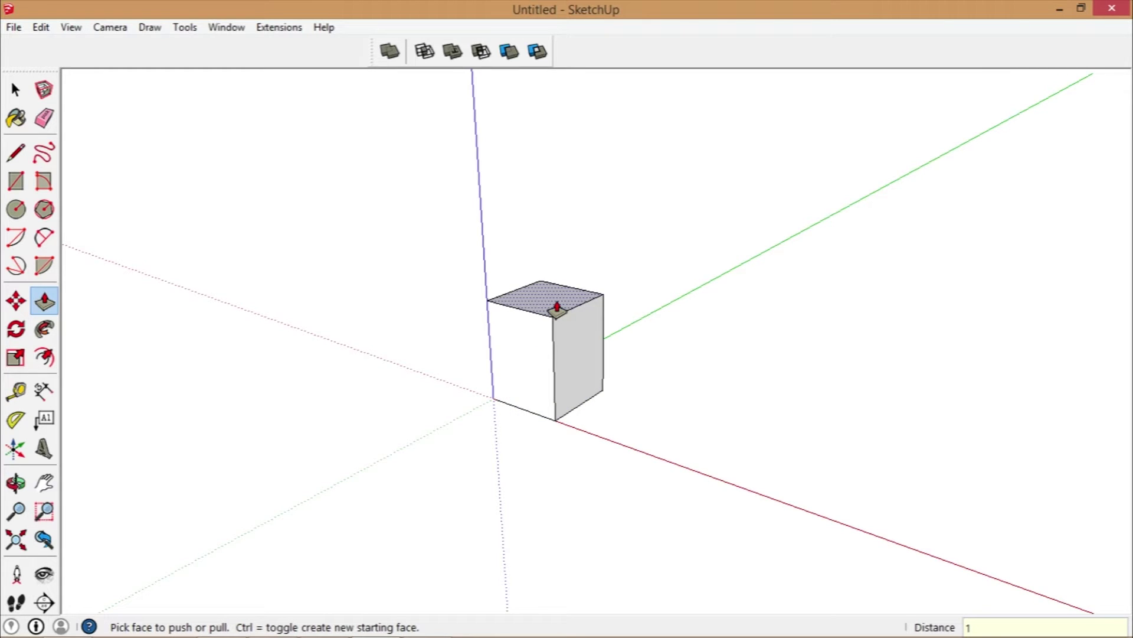
key(Return)
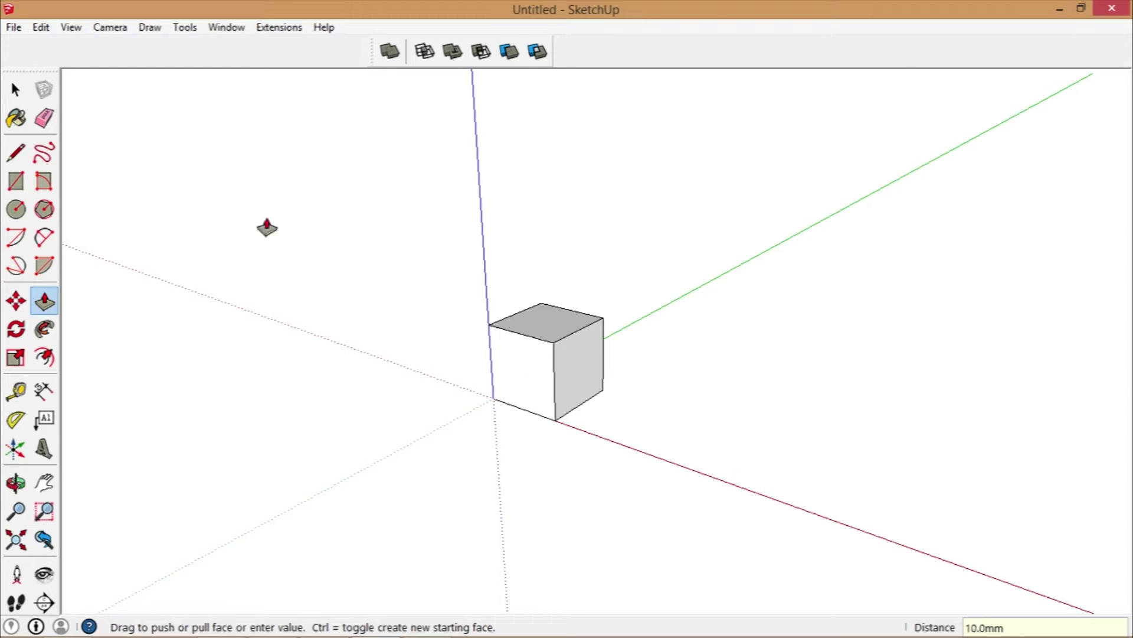
click(16, 90)
- Make the box a component named 'cube', replacing the existing 'cube' definition
drag(340, 254, 734, 483)
click(44, 90)
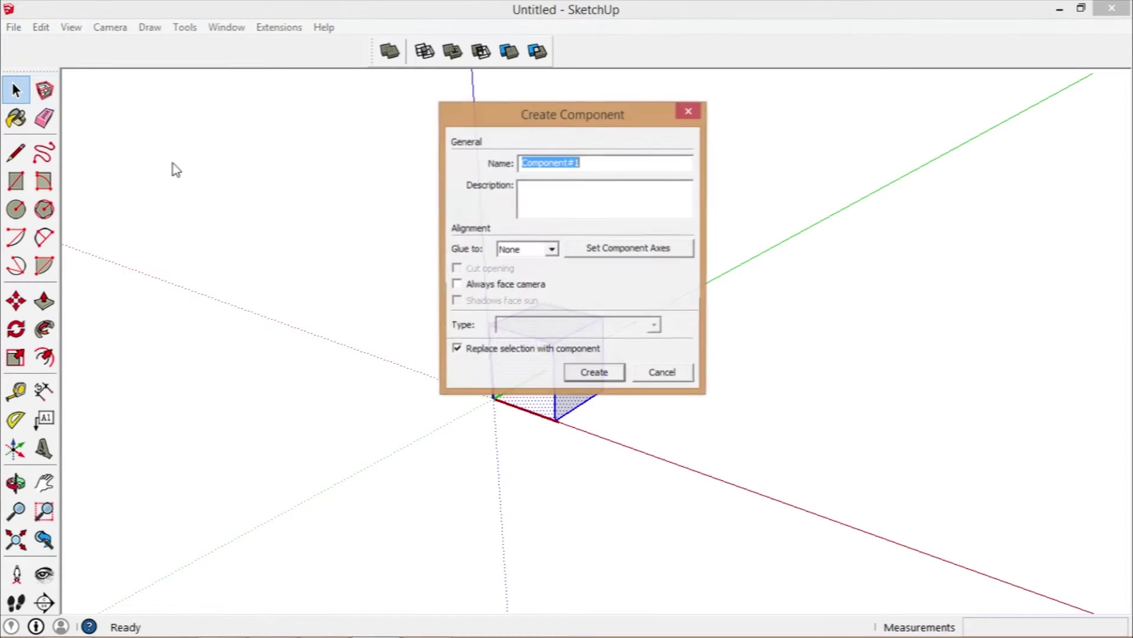
text(cube)
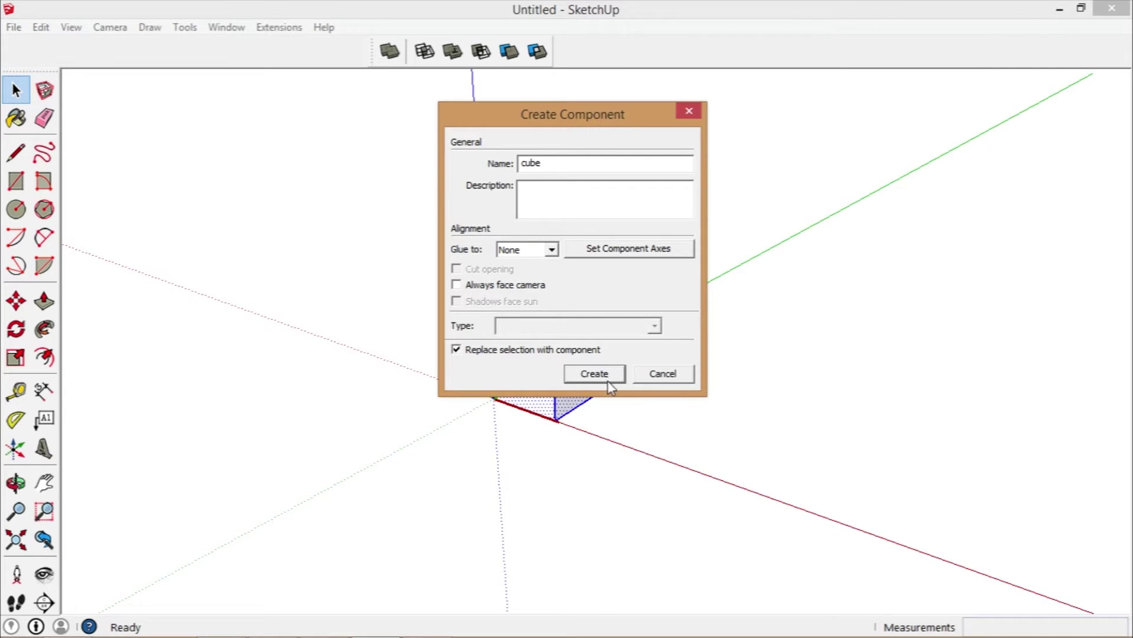
click(610, 385)
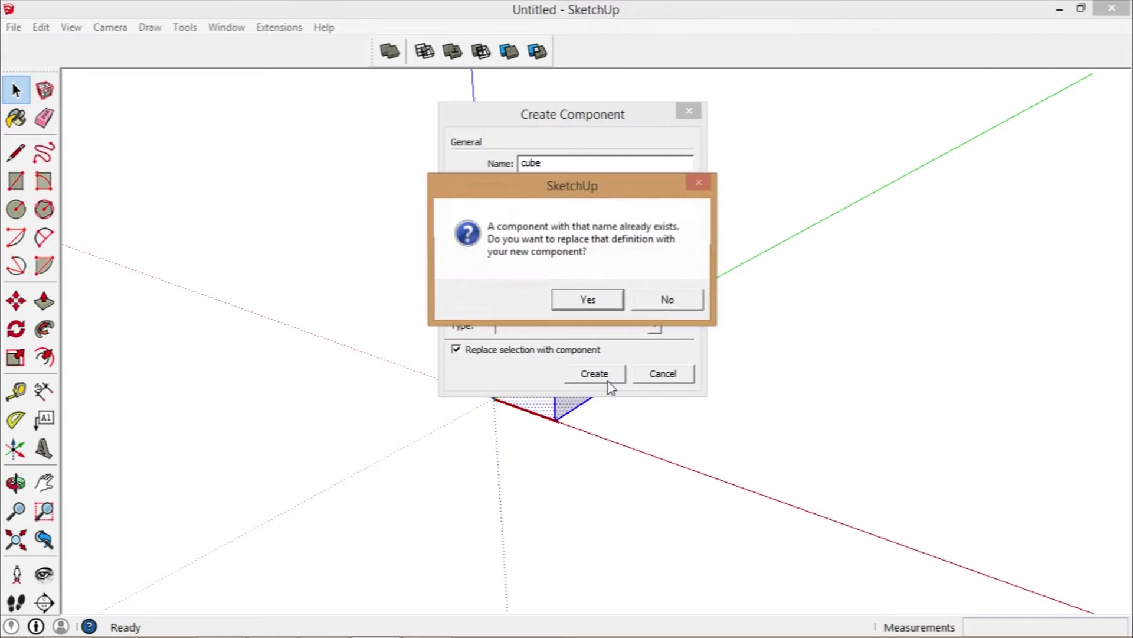
click(588, 299)
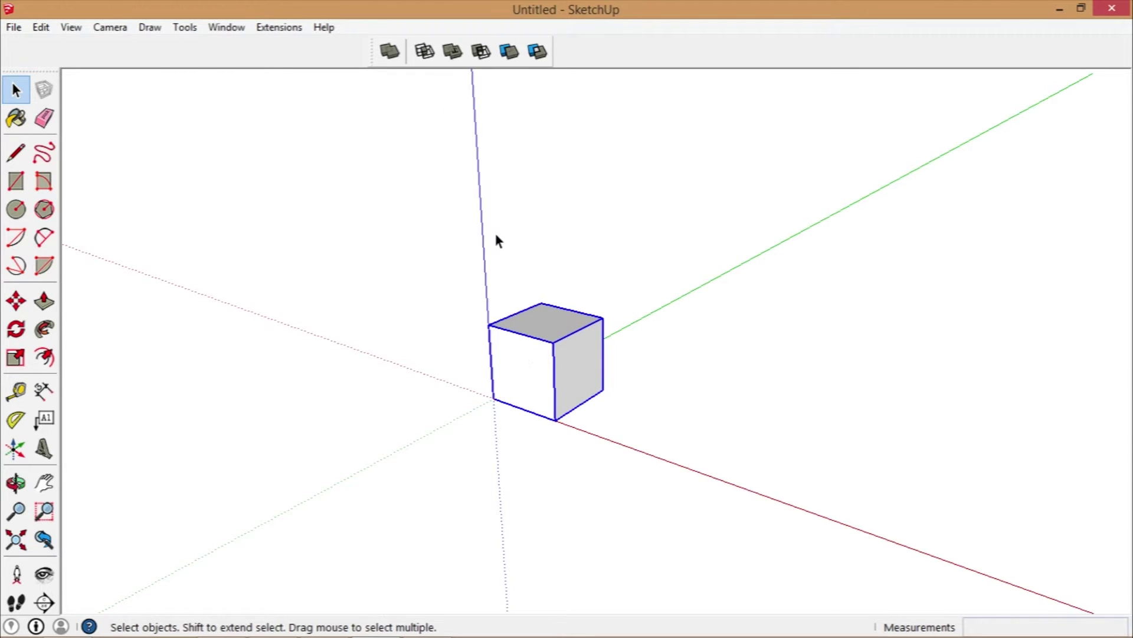
- Copy the cube 20 mm along green with /2 to make a row of three
key(m)
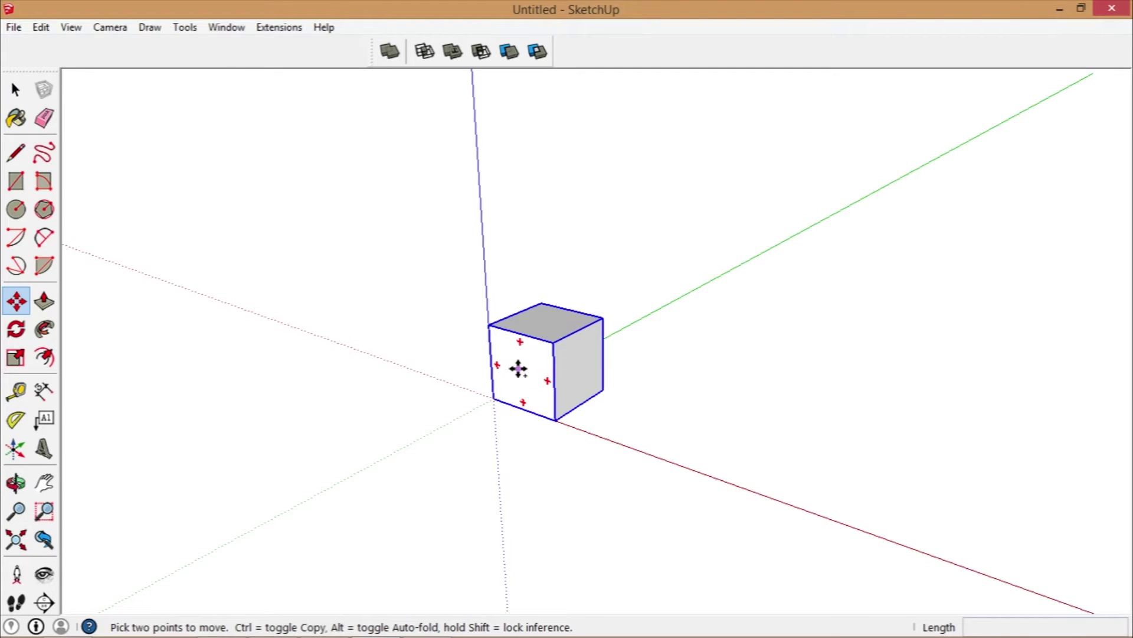
click(537, 360)
key(ctrl)
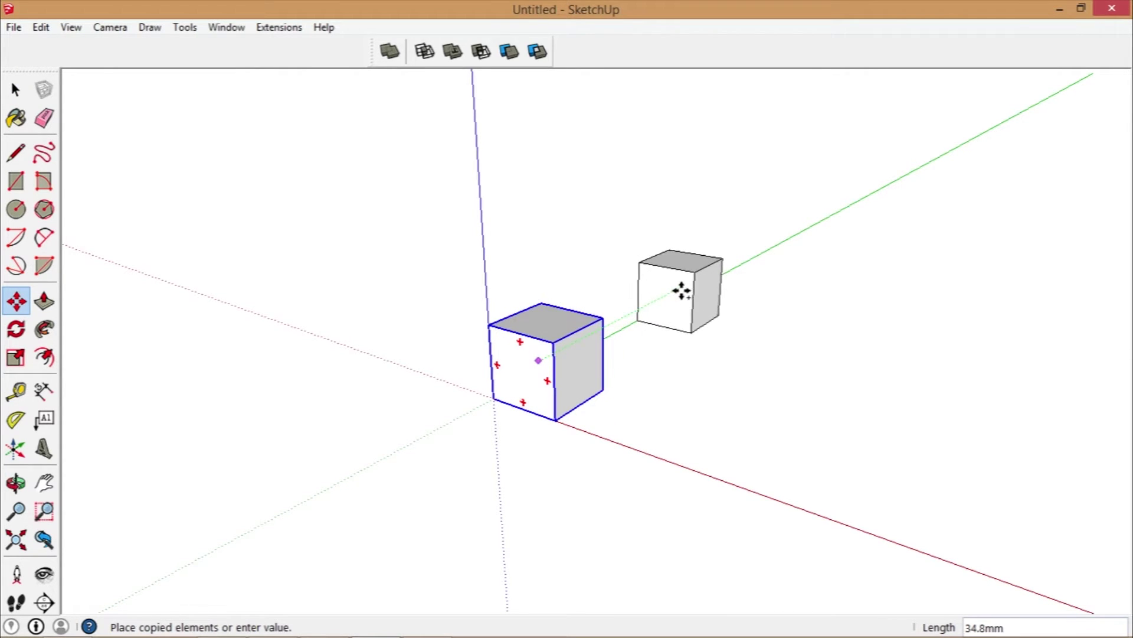
click(682, 290)
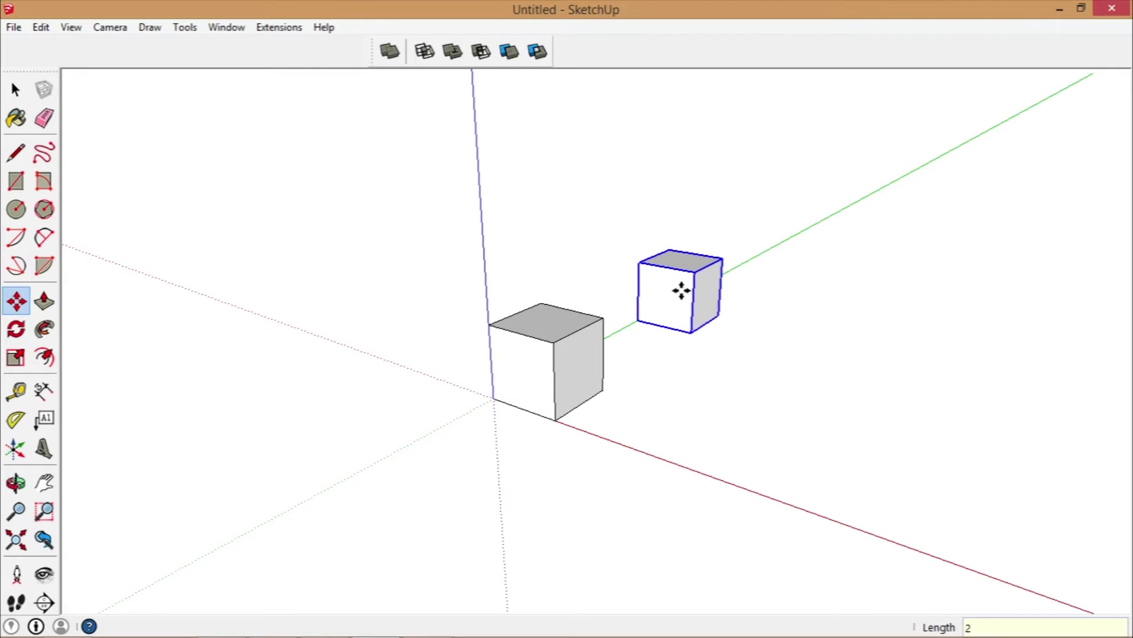
key(Return)
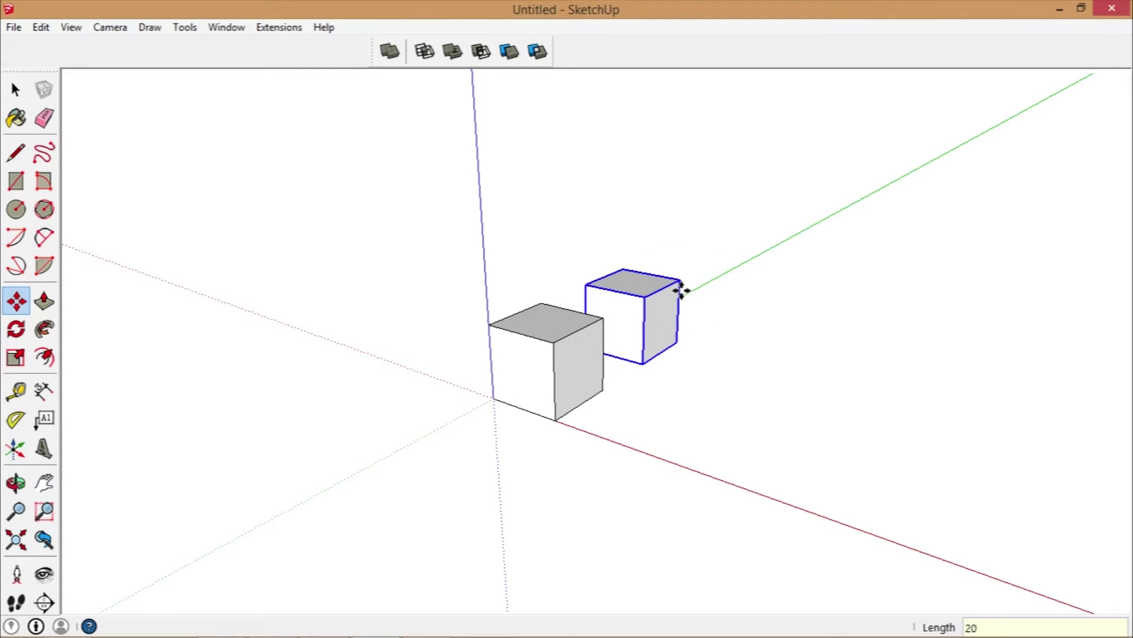
key(Return)
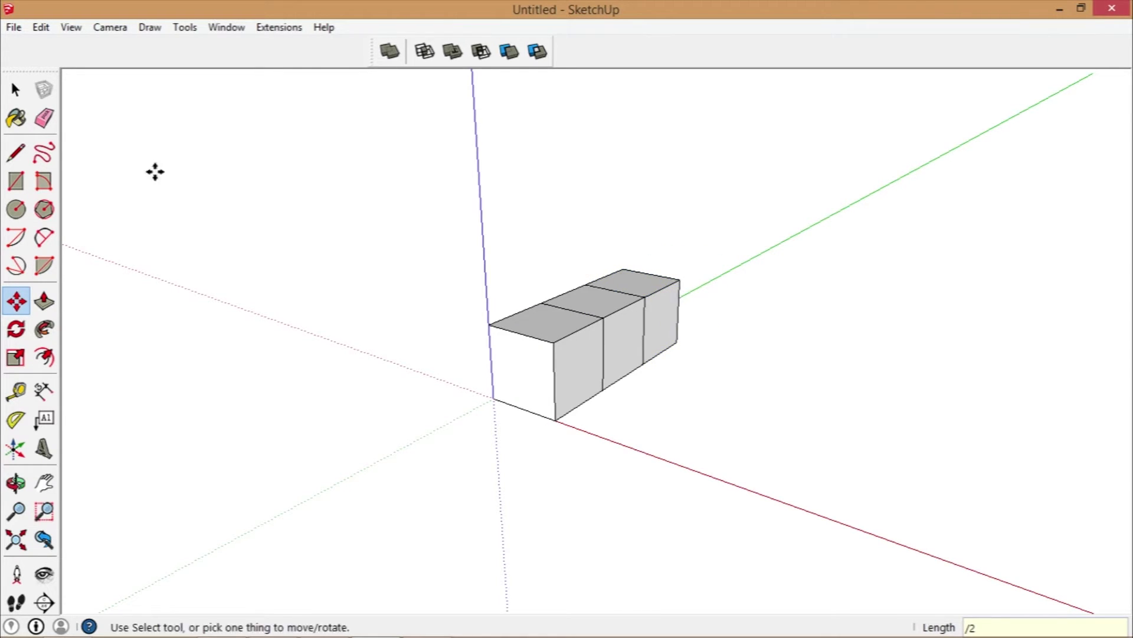
- Copy the row 20 mm along red with /2 to form a 3×3 layer
click(15, 90)
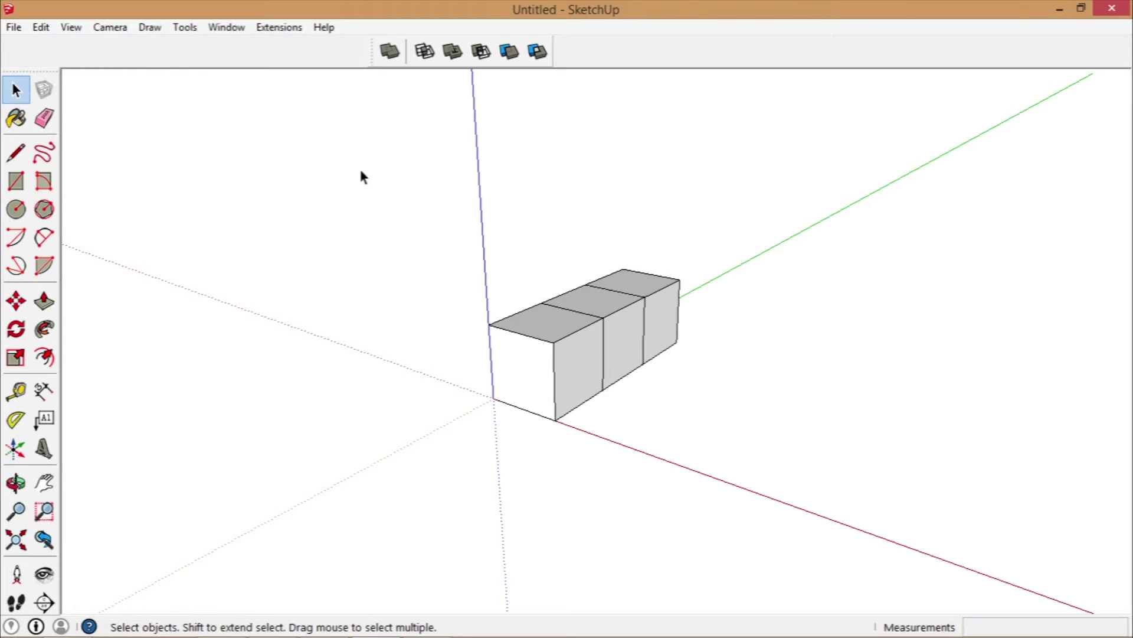
drag(359, 167, 721, 458)
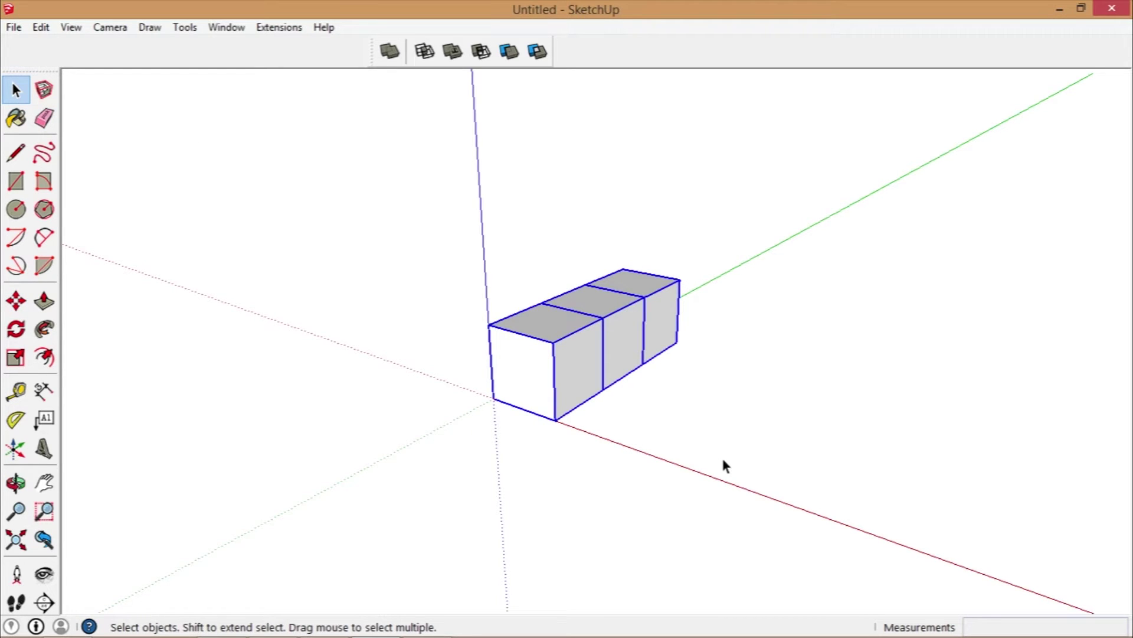
key(m)
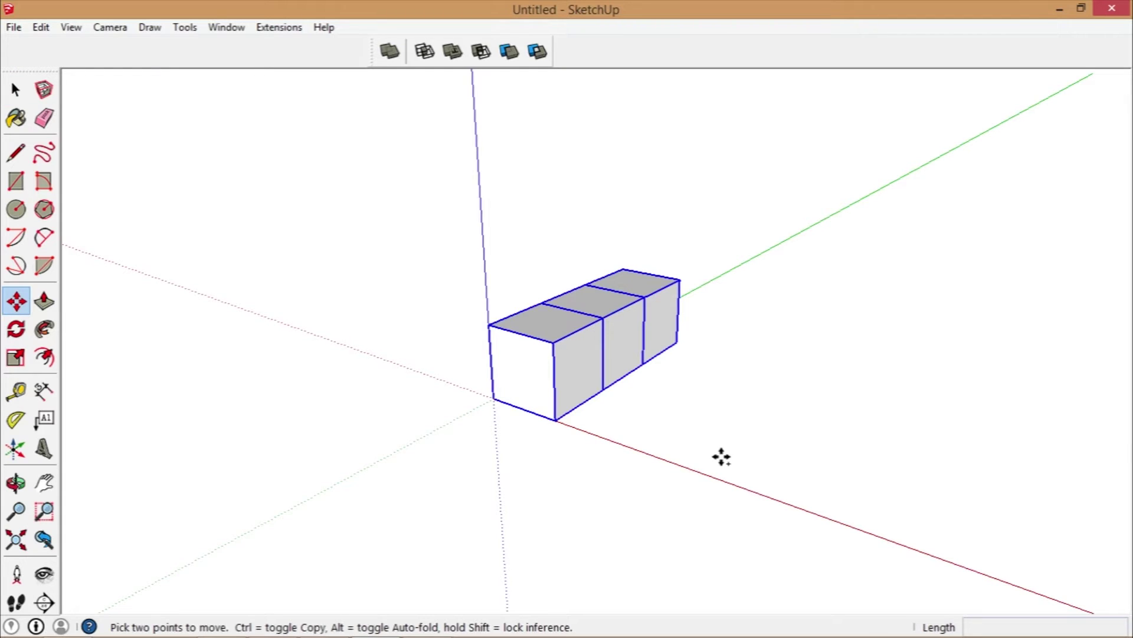
key(ctrl)
click(572, 376)
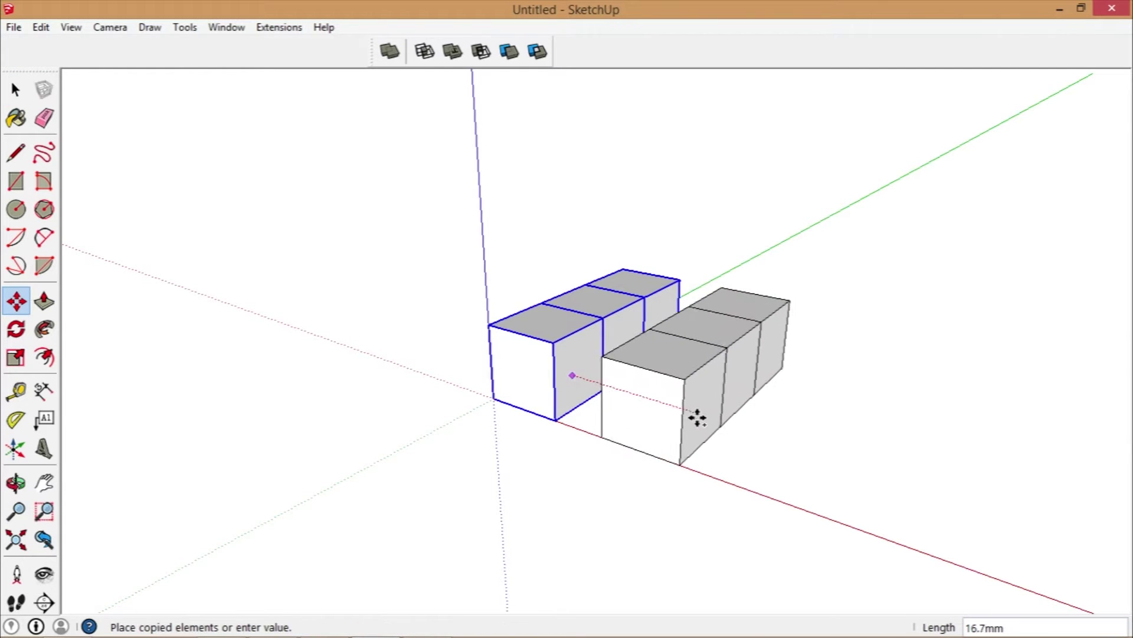
click(798, 440)
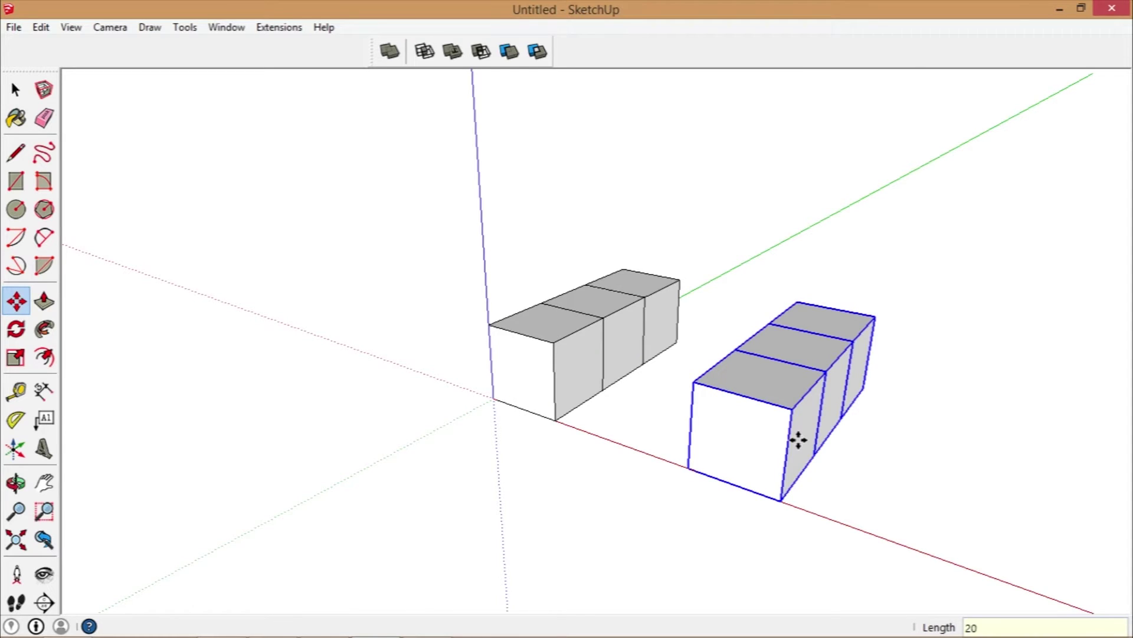
text(20)
key(Return)
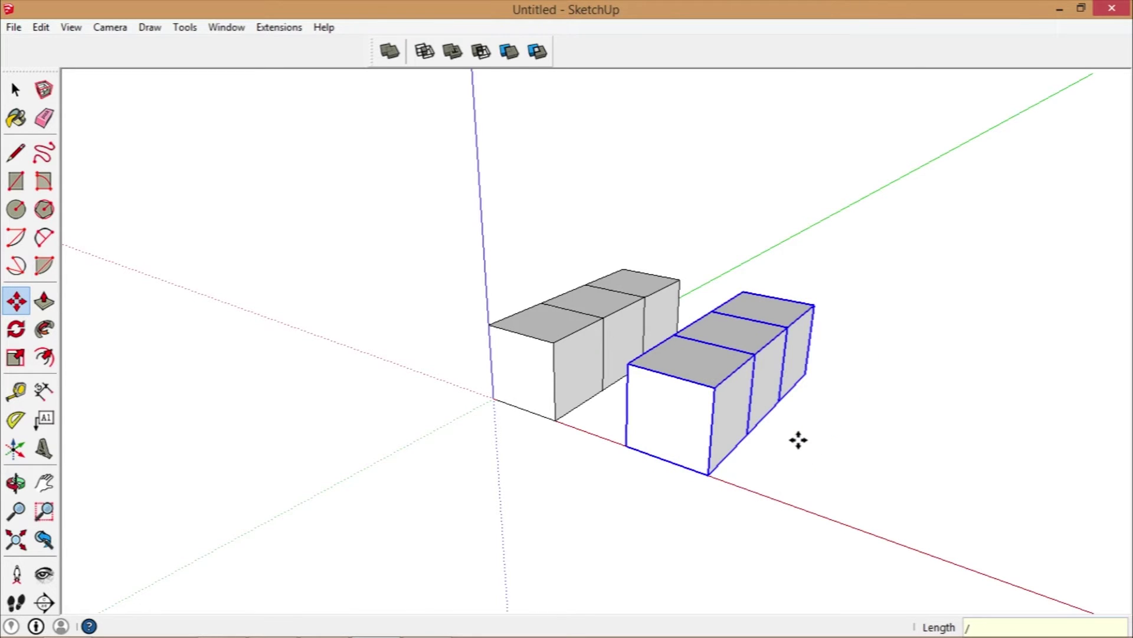
text(/2)
key(Return)
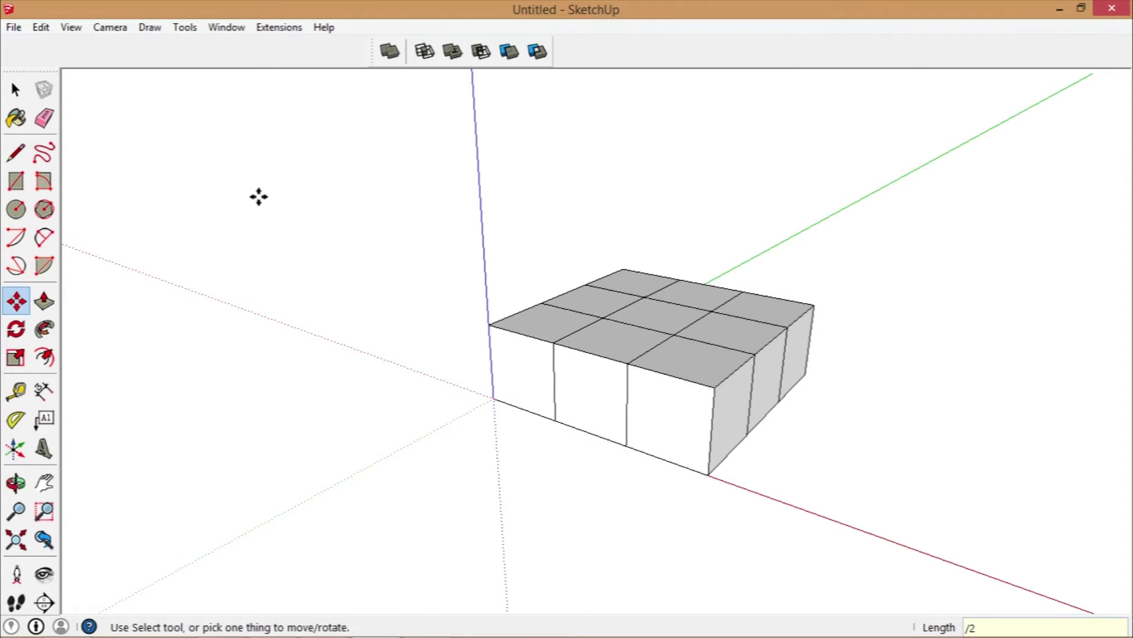
- Copy the layer 20 mm upward with /2 to complete the 3×3×3 block
click(14, 91)
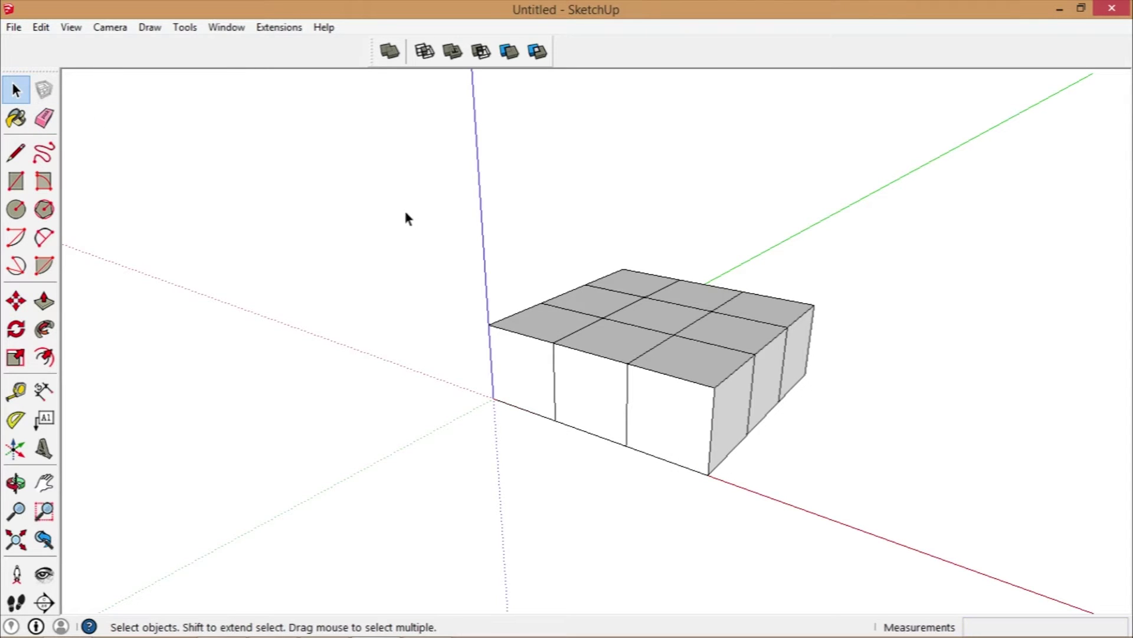
drag(363, 179, 971, 614)
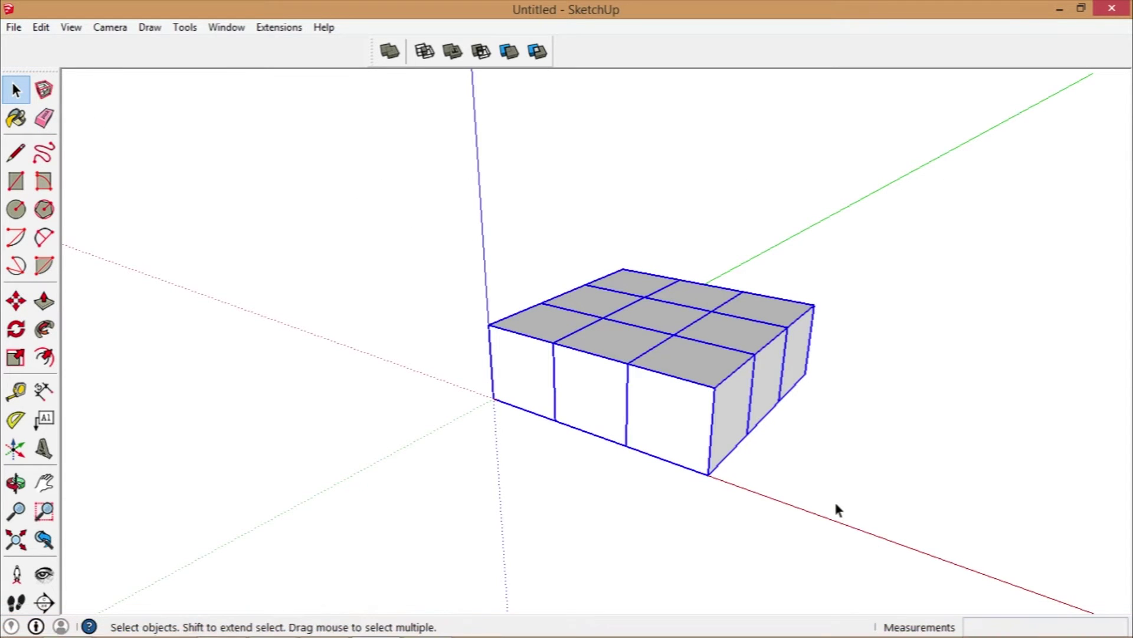
key(m)
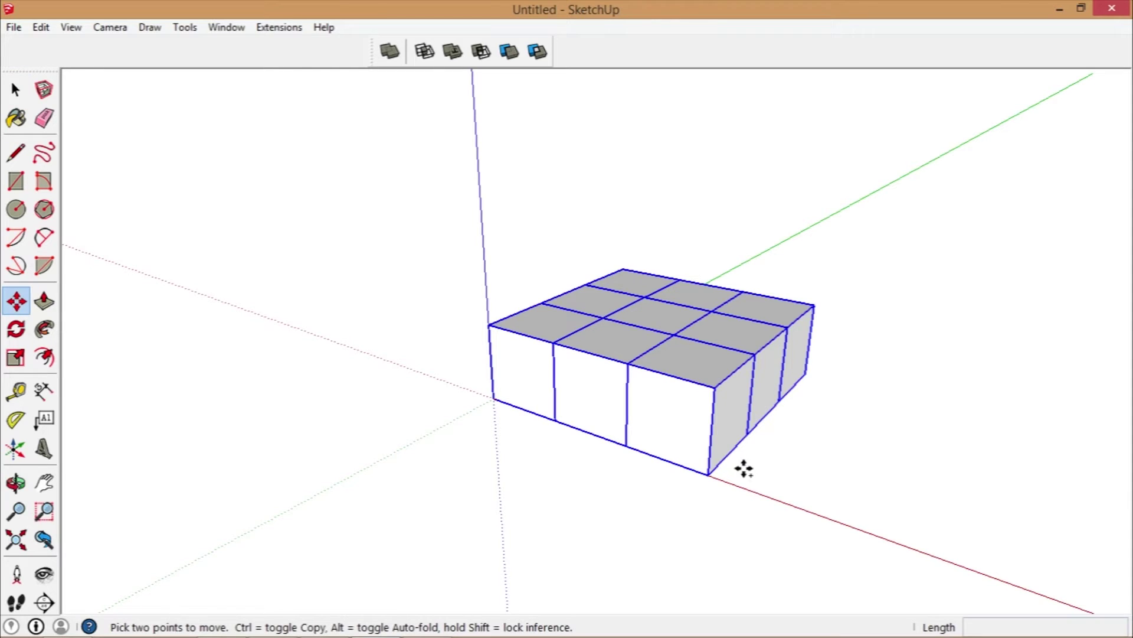
click(673, 423)
key(ctrl)
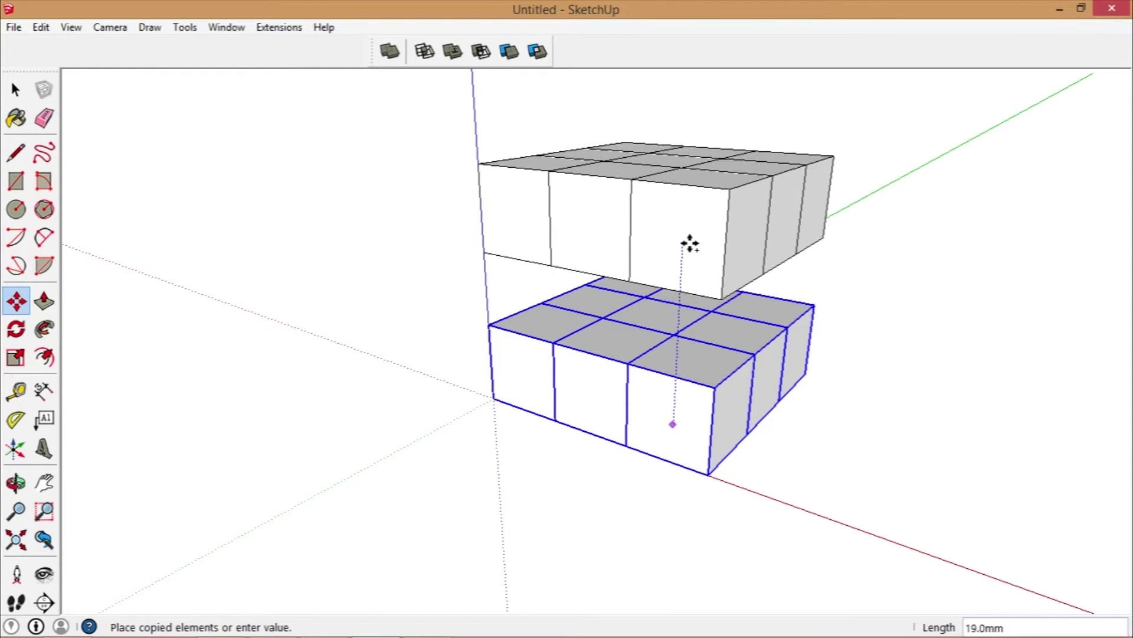
click(689, 242)
text(20)
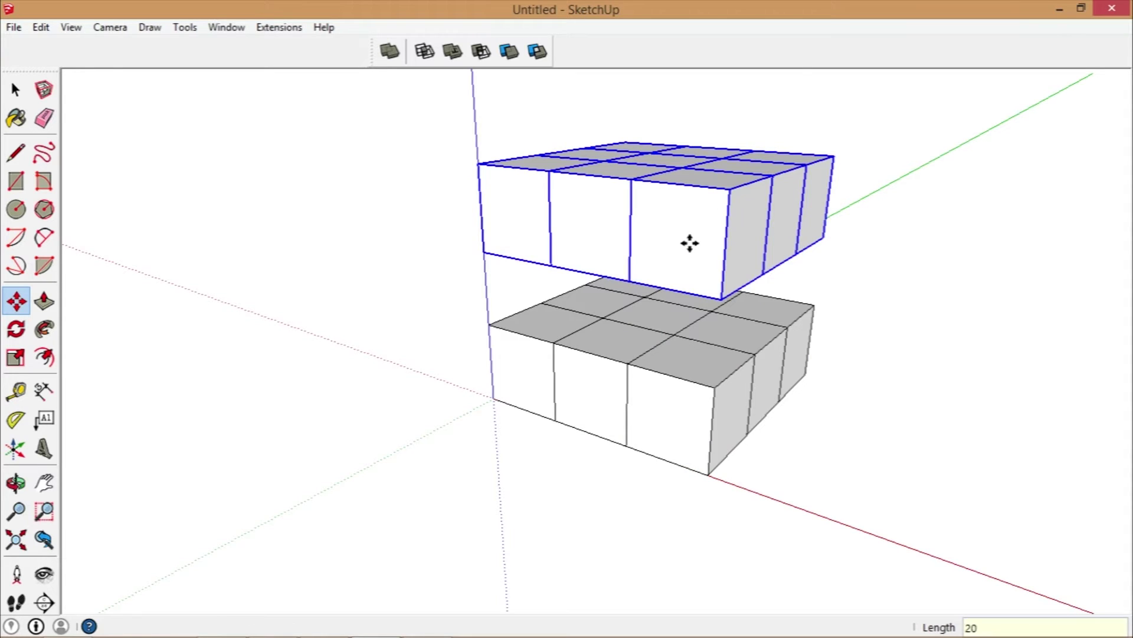
key(Return)
text(/)
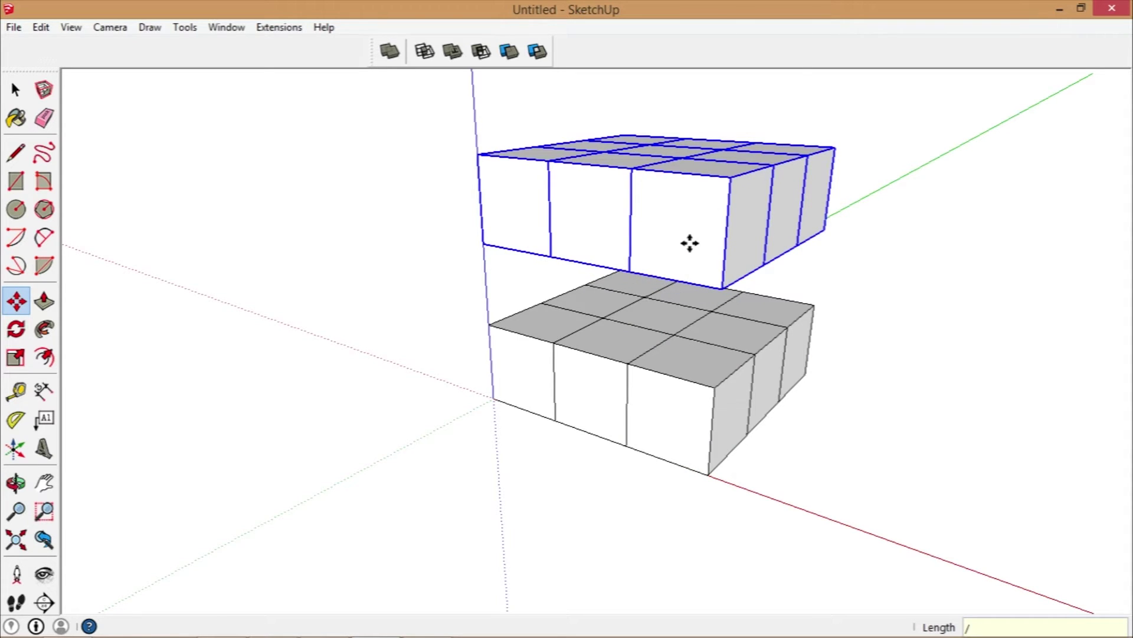
text(2)
key(Return)
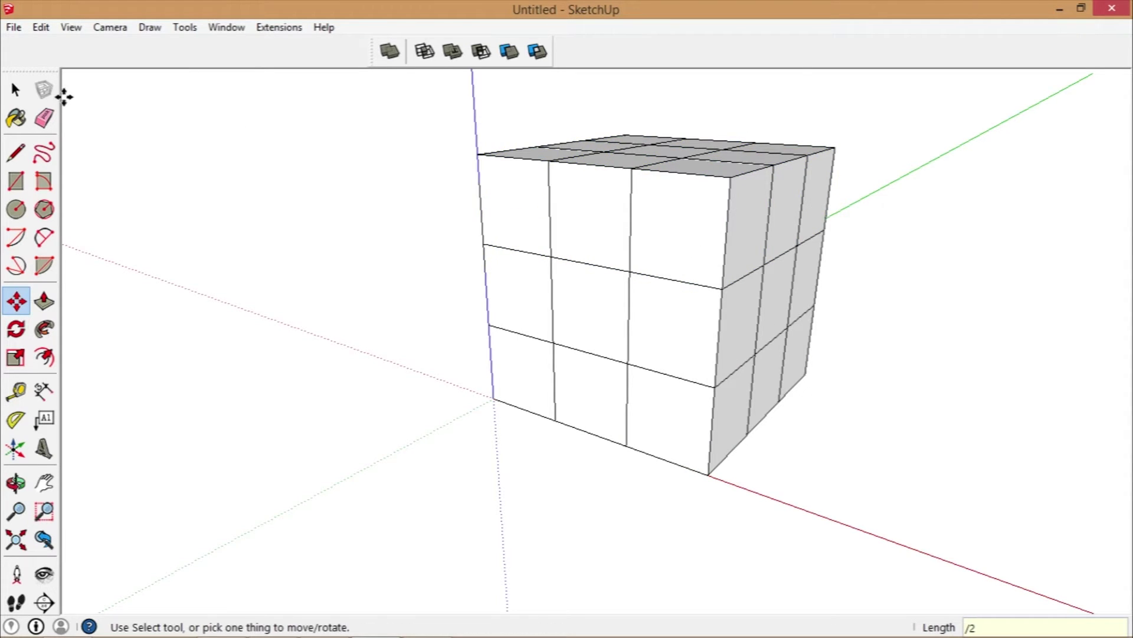
- Select the whole block and orbit to a front-on view
click(16, 90)
drag(388, 77, 938, 556)
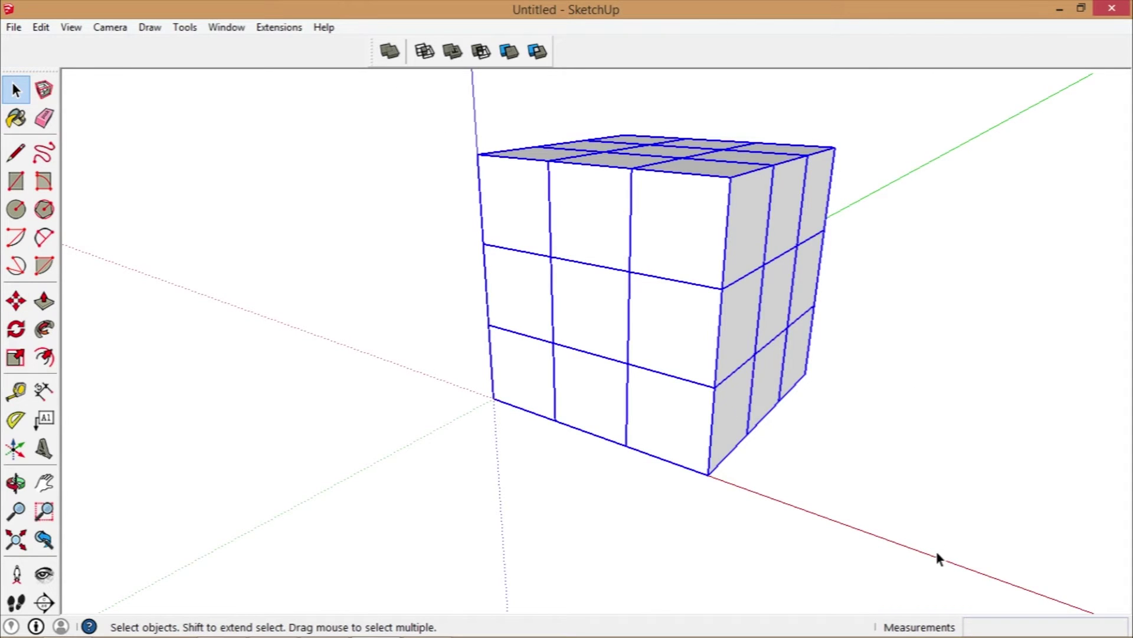
click(15, 483)
mouse_move(571, 580)
mouse_down()
mouse_move(470, 589)
mouse_move(269, 571)
mouse_move(653, 607)
mouse_move(756, 572)
mouse_move(678, 602)
mouse_move(762, 604)
mouse_move(252, 592)
mouse_move(812, 537)
mouse_move(329, 597)
mouse_move(343, 542)
mouse_move(708, 565)
mouse_move(516, 560)
mouse_move(506, 529)
mouse_up()
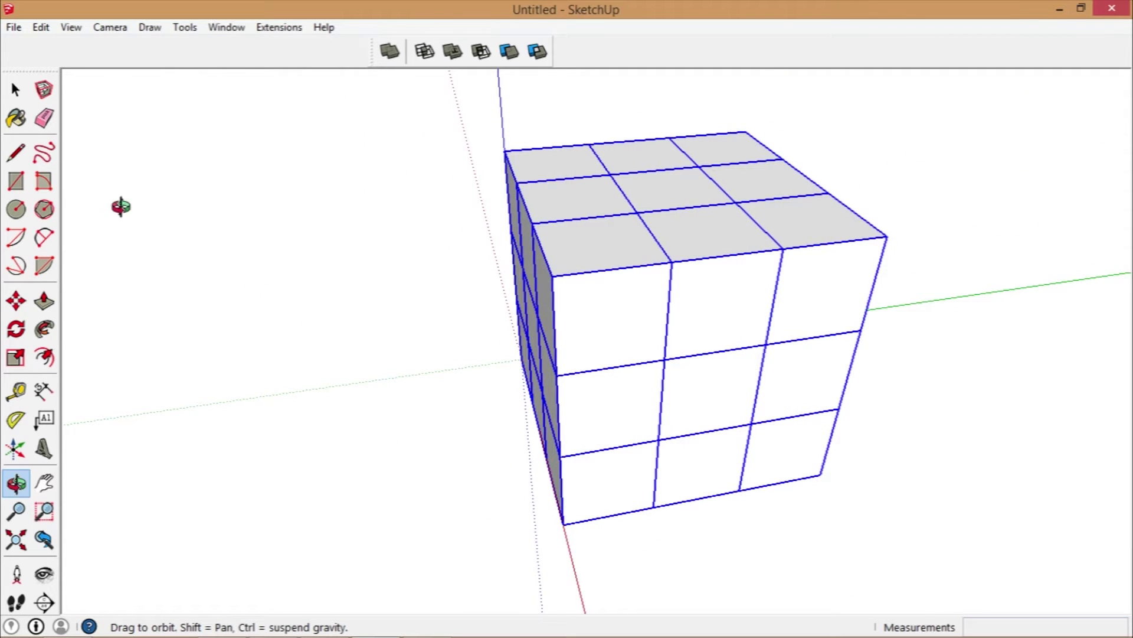
click(11, 93)
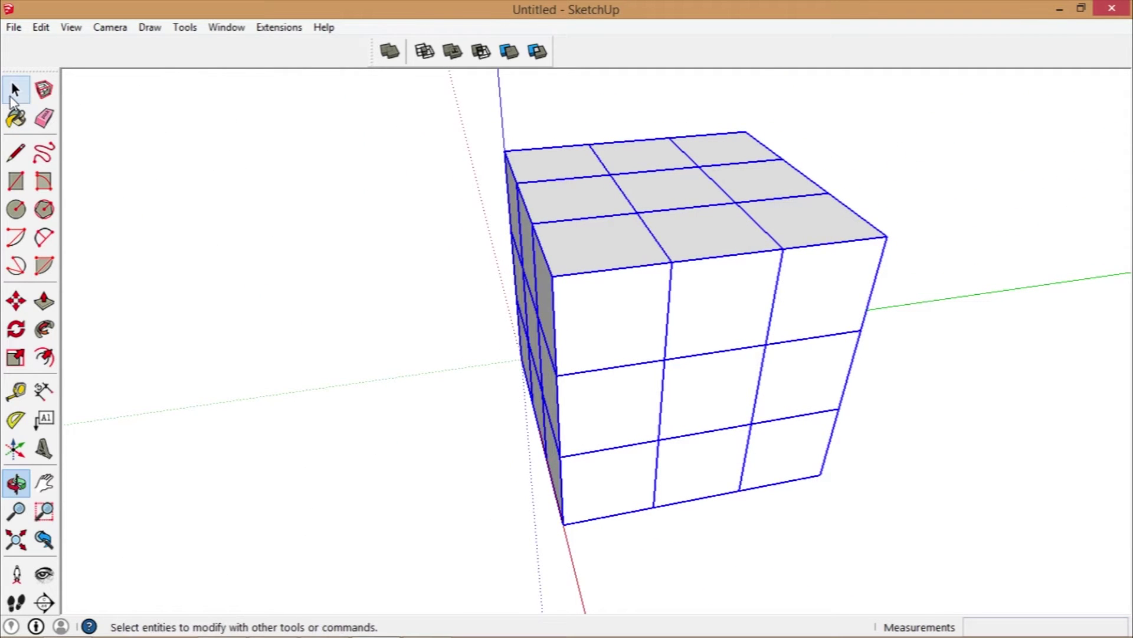
- Select six front cubes across the left, middle and bottom positions
click(578, 320)
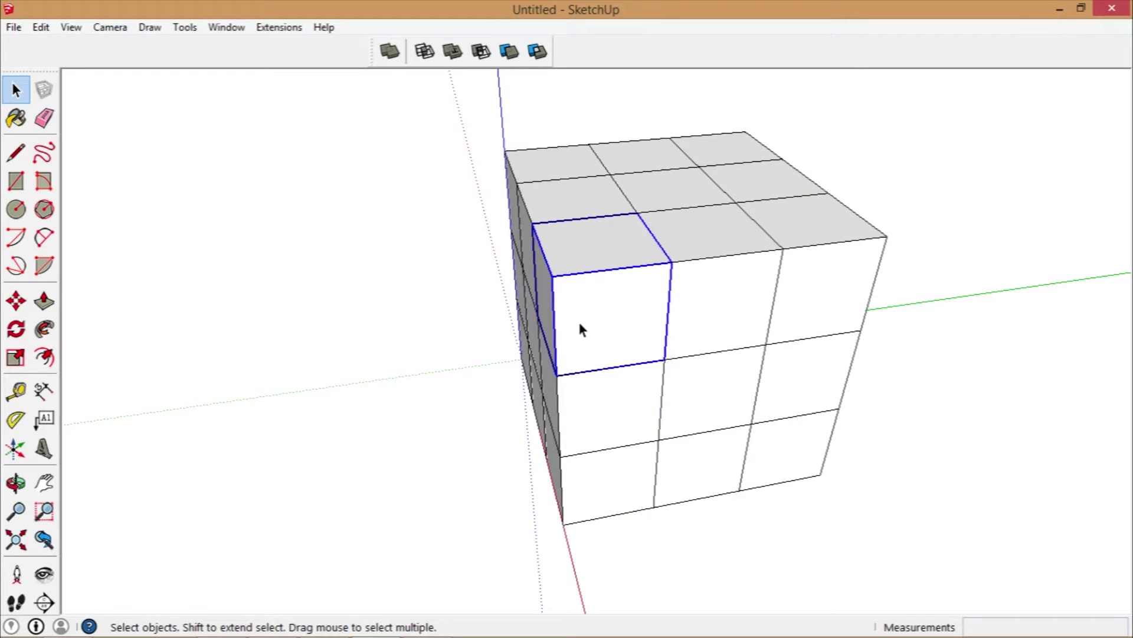
shift+click(610, 407)
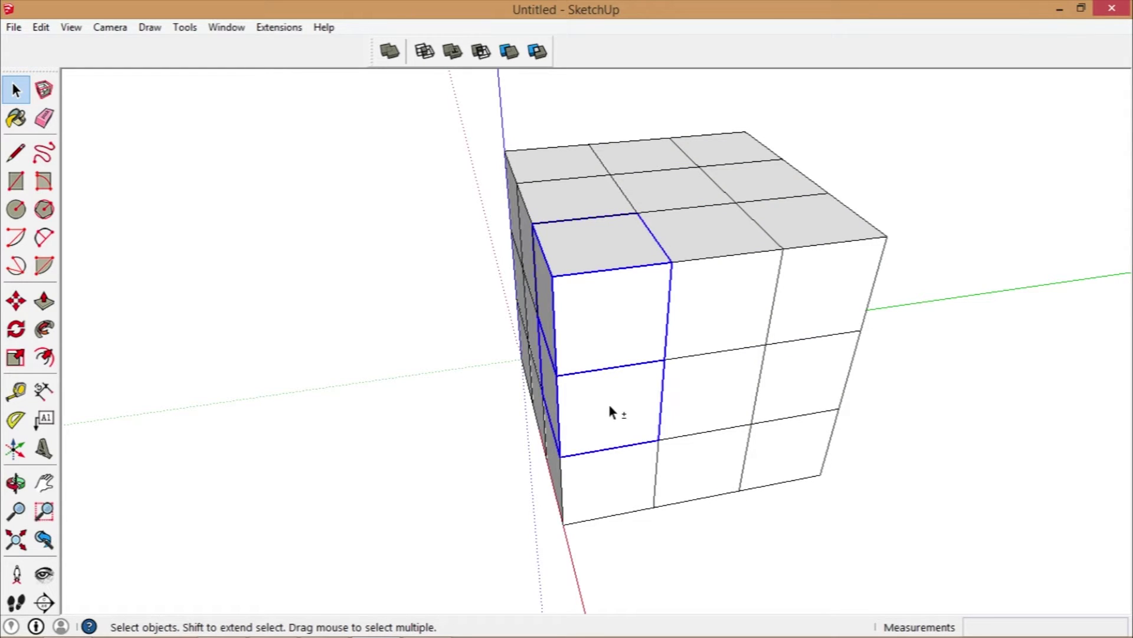
shift+click(704, 409)
shift+click(621, 480)
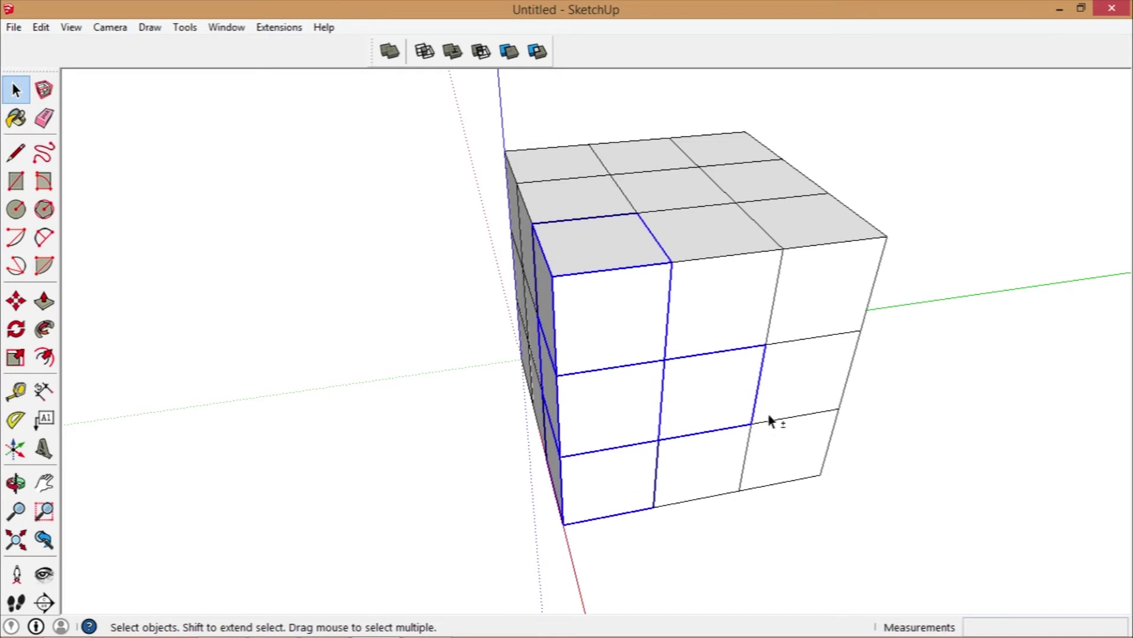
shift+click(800, 394)
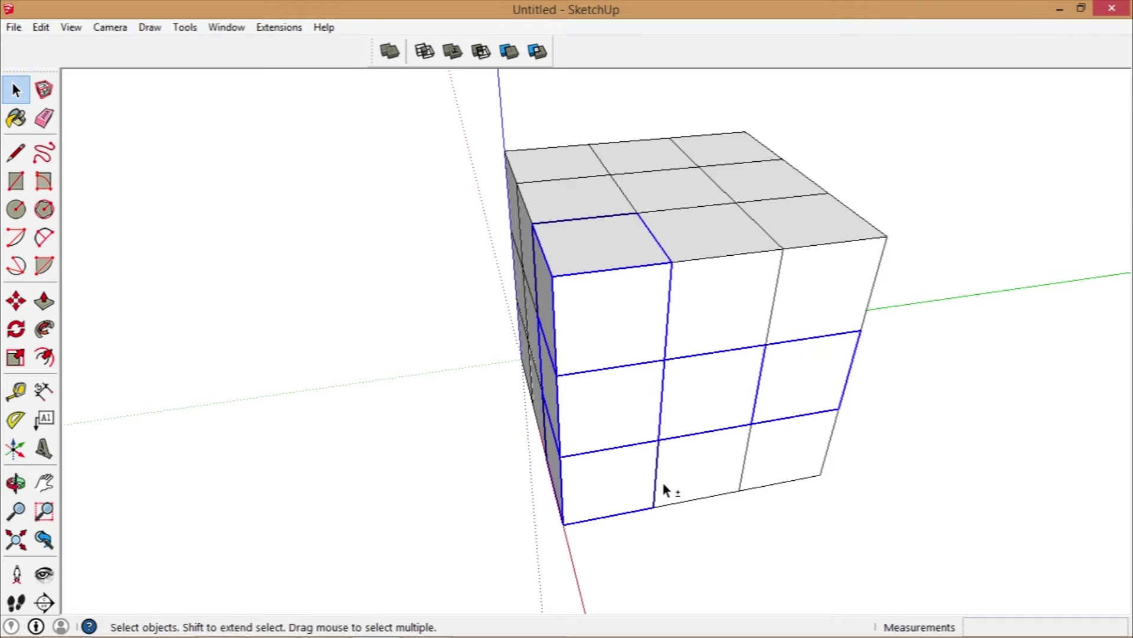
shift+click(682, 484)
- Reselect the left front column plus bottom front row as an L and open its context menu
click(601, 331)
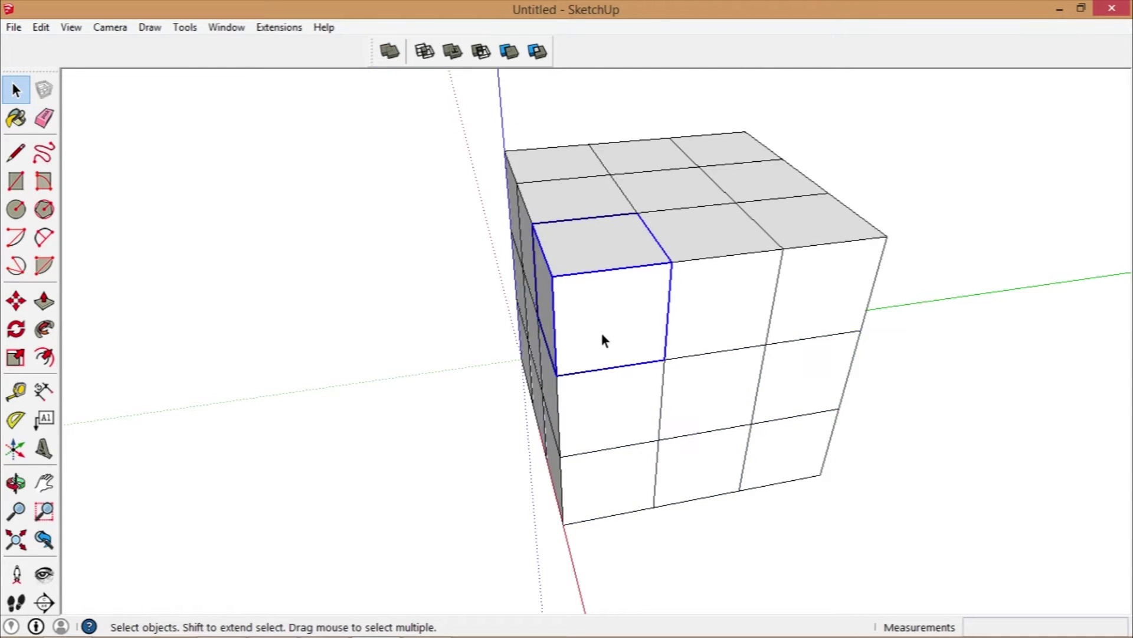
shift+click(596, 417)
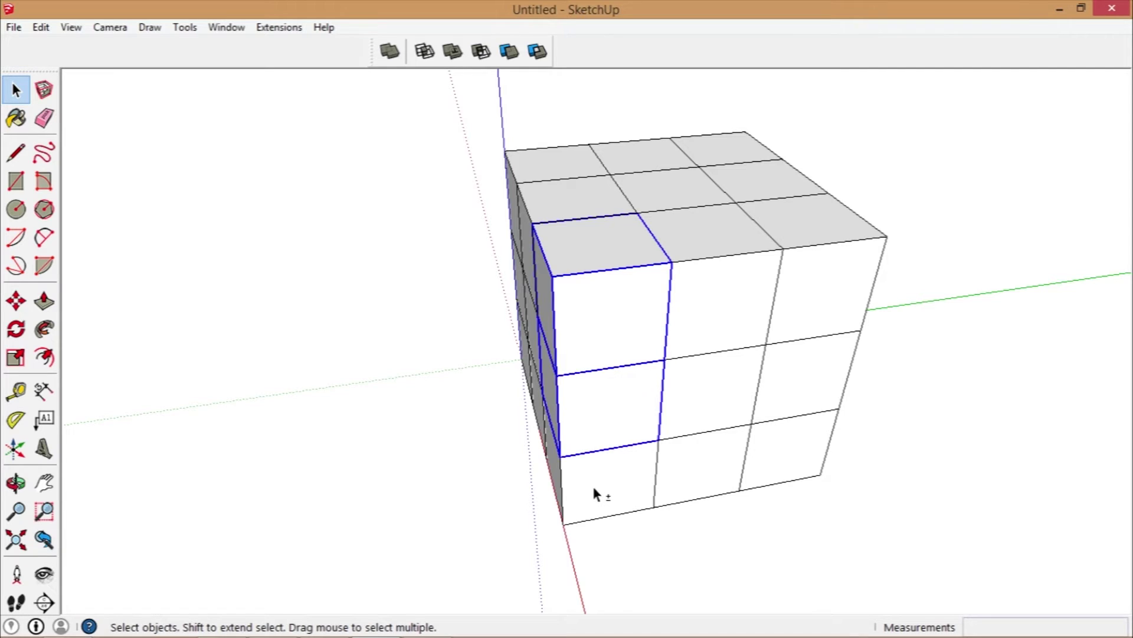
shift+click(615, 488)
shift+click(698, 486)
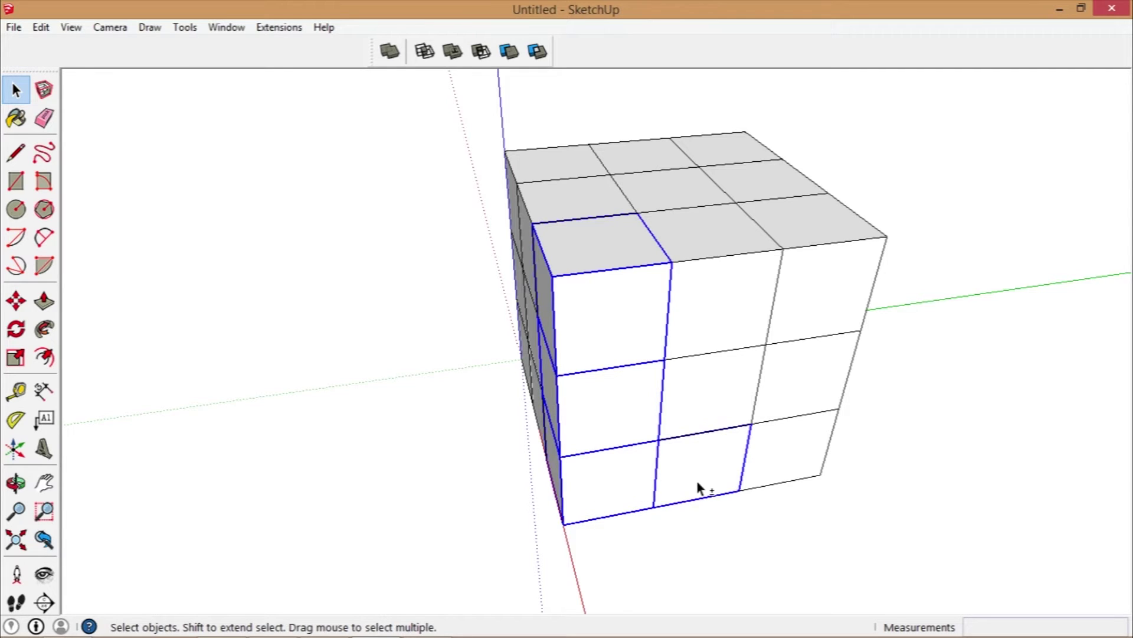
shift+click(766, 466)
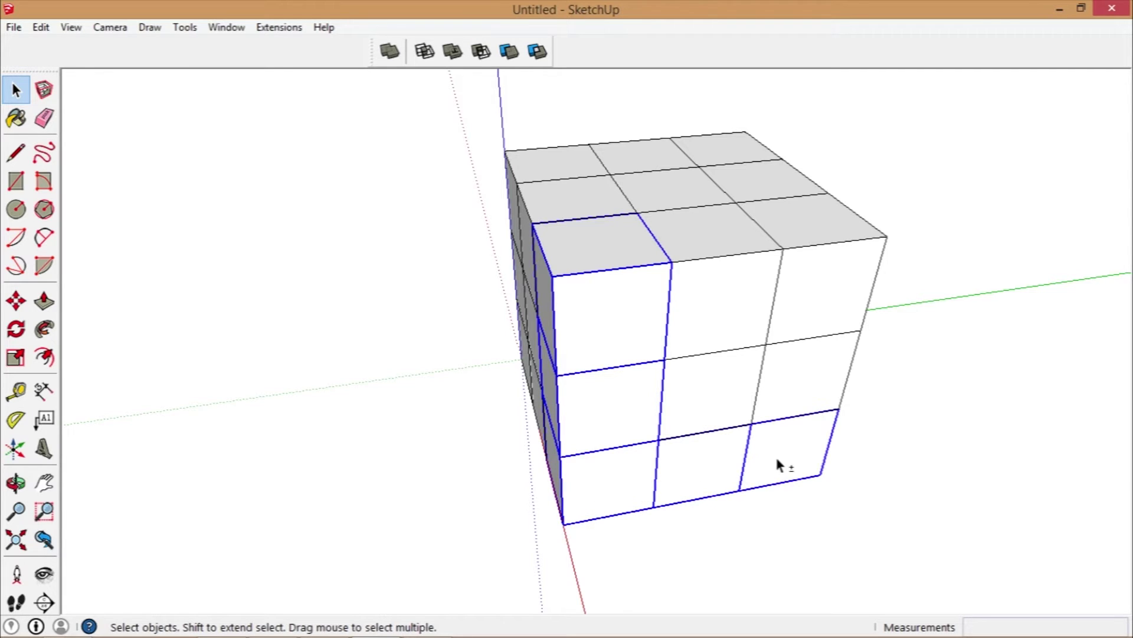
right_click(590, 415)
- Merge the L cubes with Outer Shell and move the piece 33.2 mm away from the block
mouse_move(635, 267)
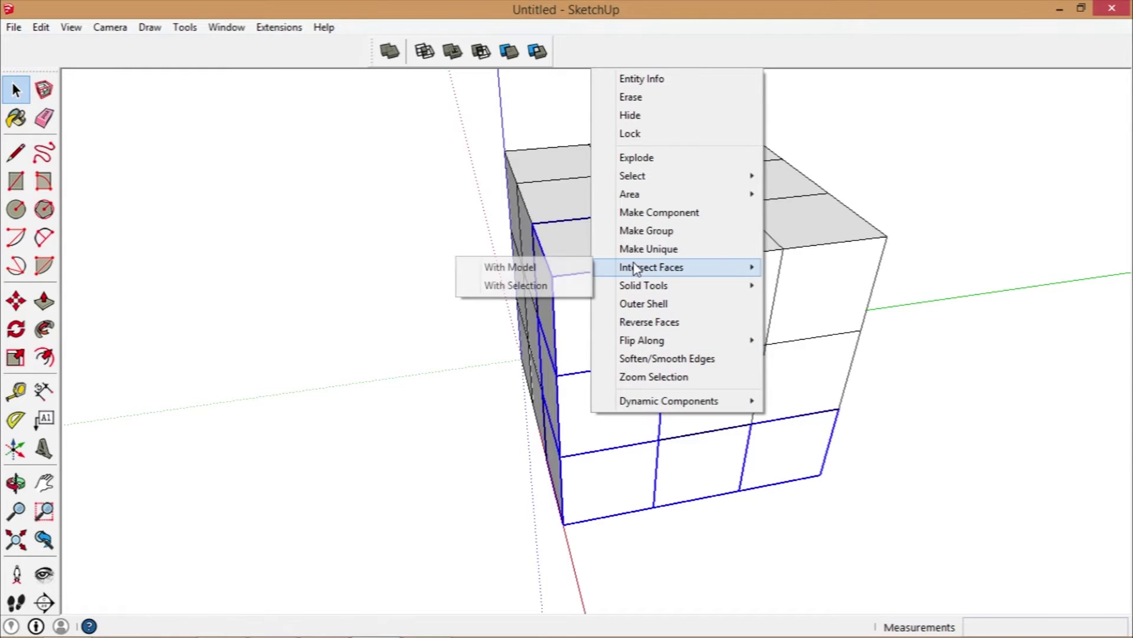
click(643, 304)
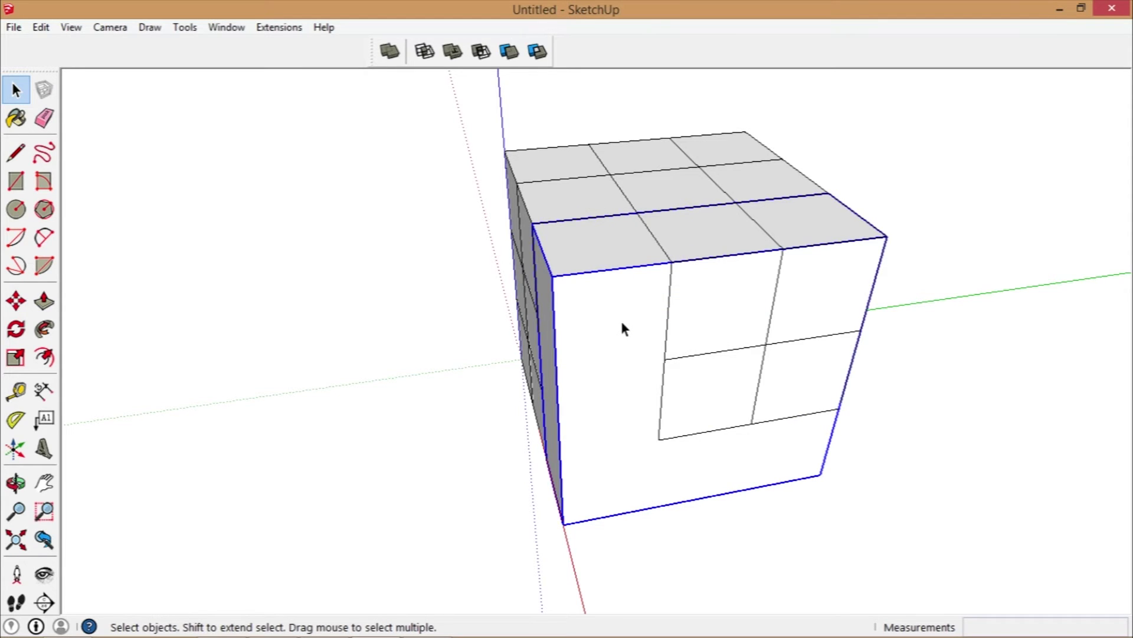
key(m)
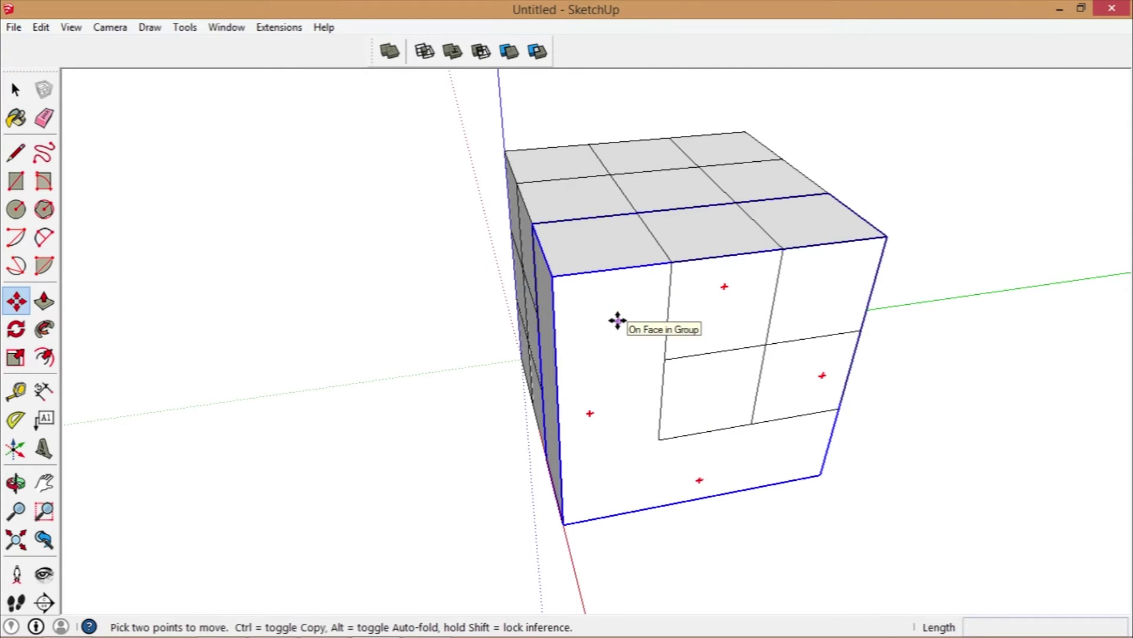
click(617, 320)
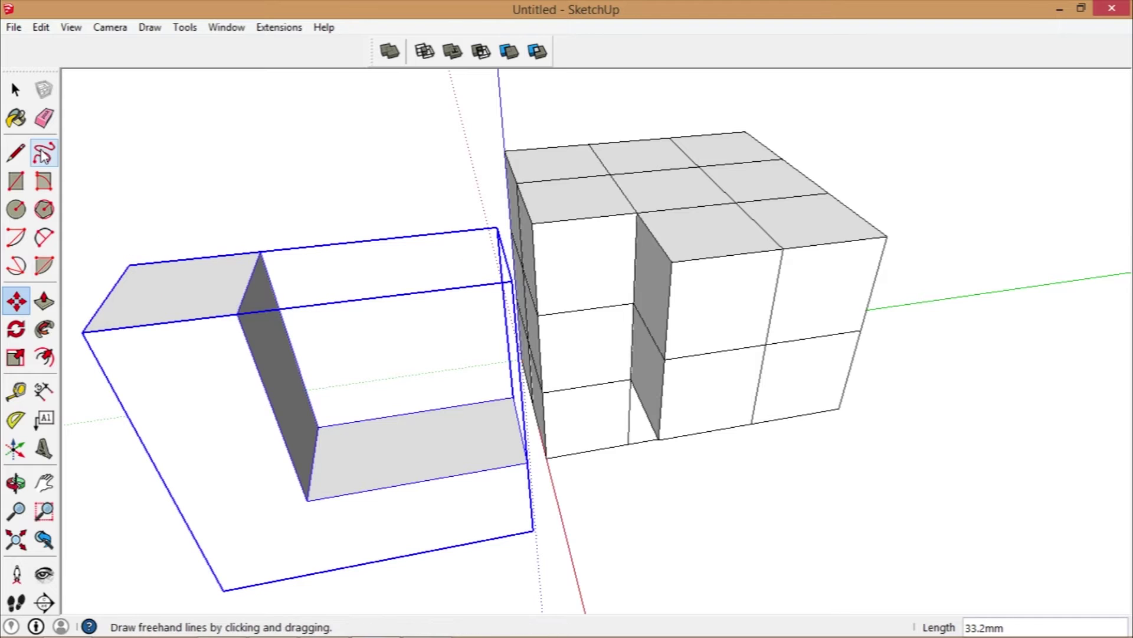
- Paint the L piece with red Color_A01 from the Colors collection
click(8, 114)
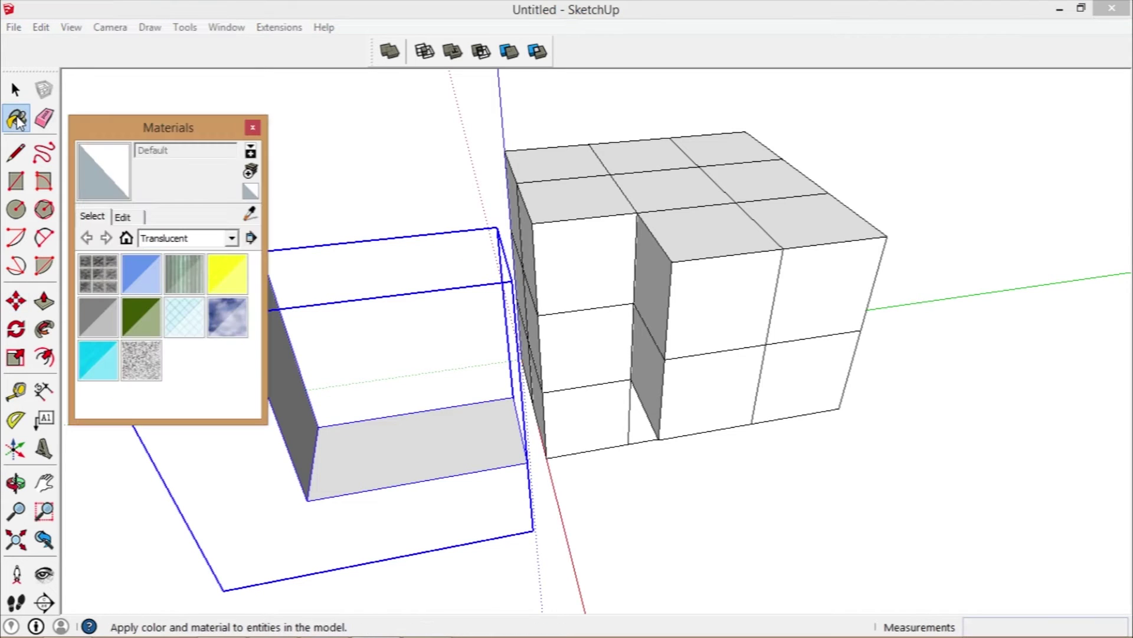
click(216, 239)
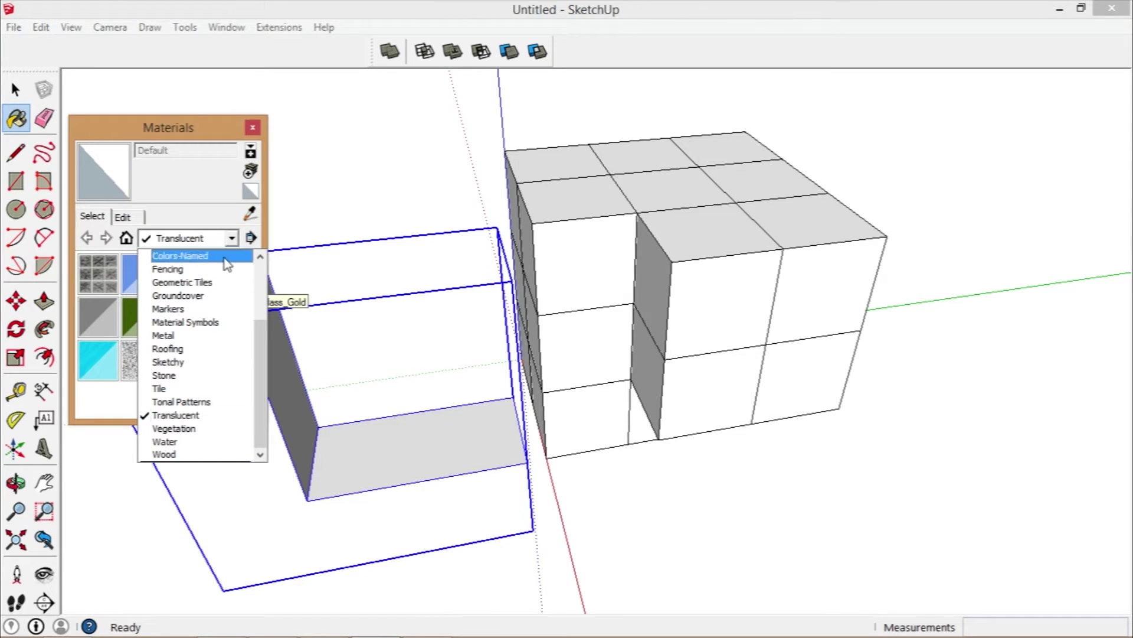
scroll(258, 333, up, 1)
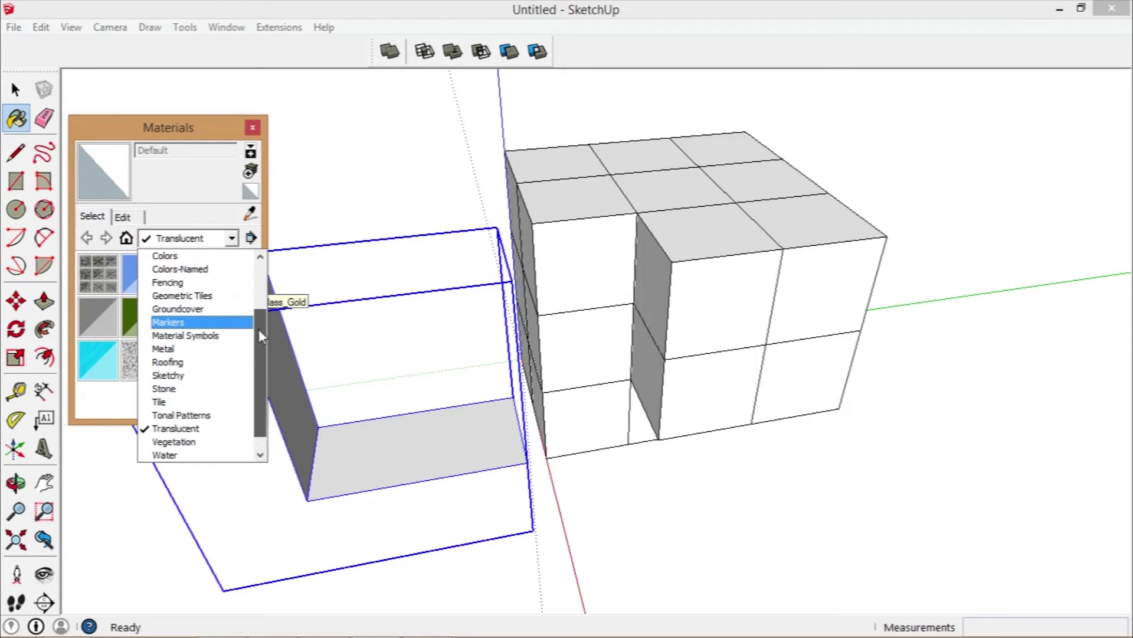
click(175, 255)
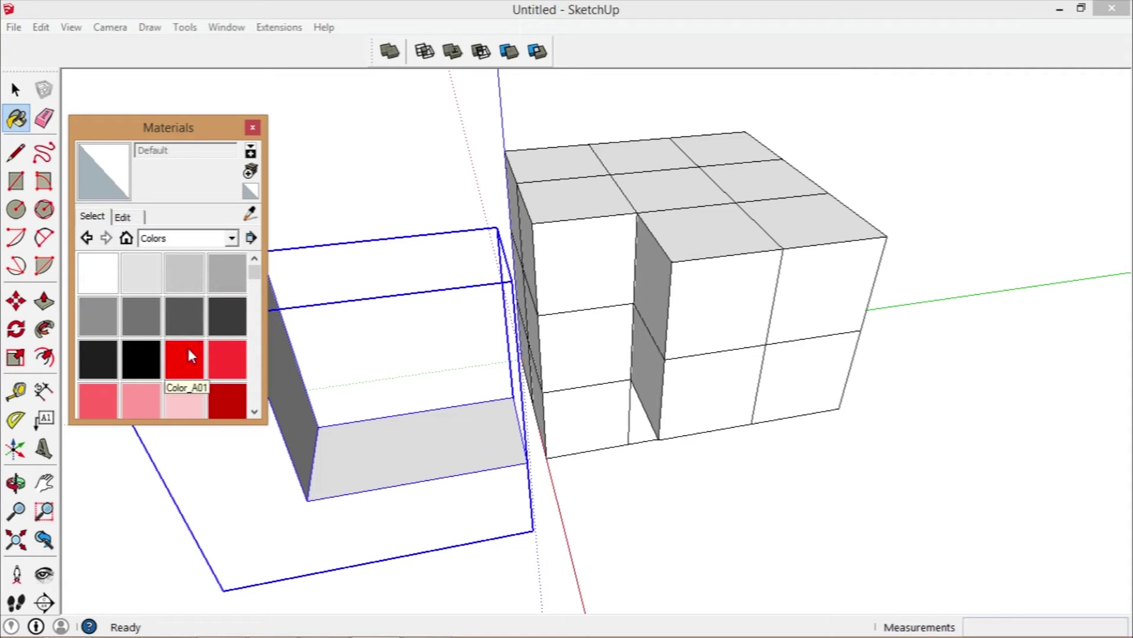
click(186, 355)
click(287, 509)
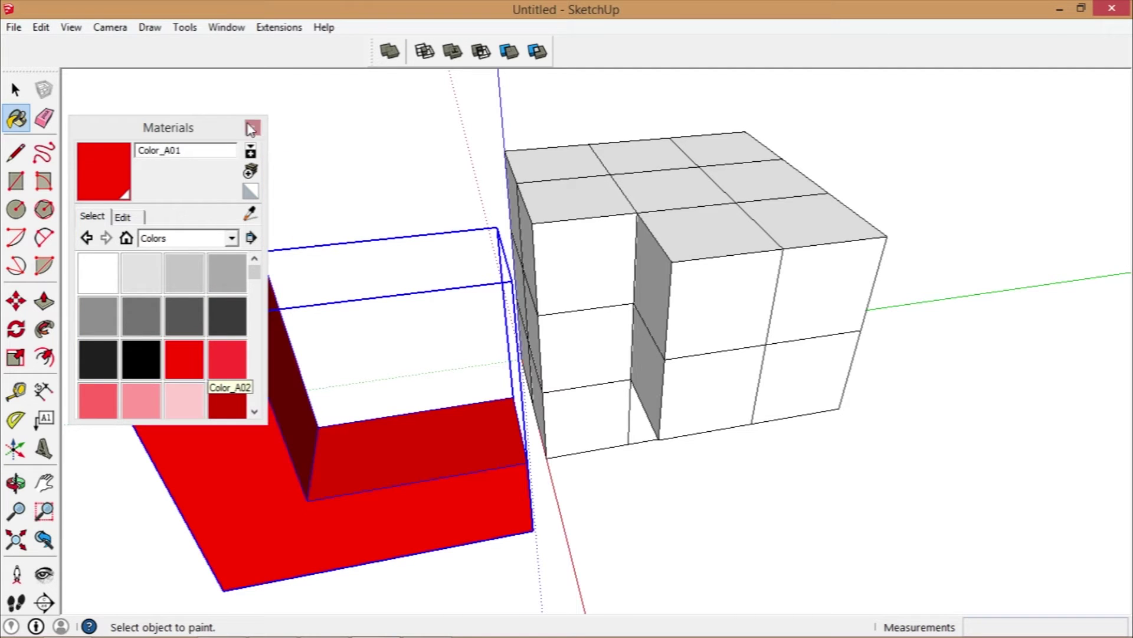
drag(194, 129, 1059, 324)
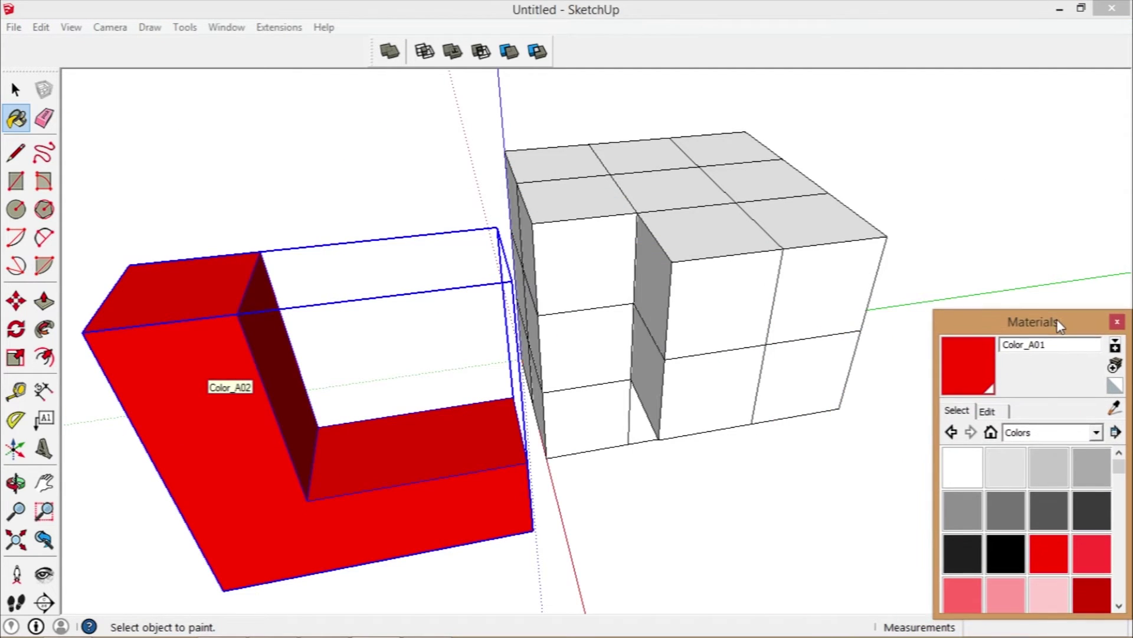
click(15, 89)
- Move the next set of cubes away from the block and paint them yellow Color_D01
shift+click(621, 164)
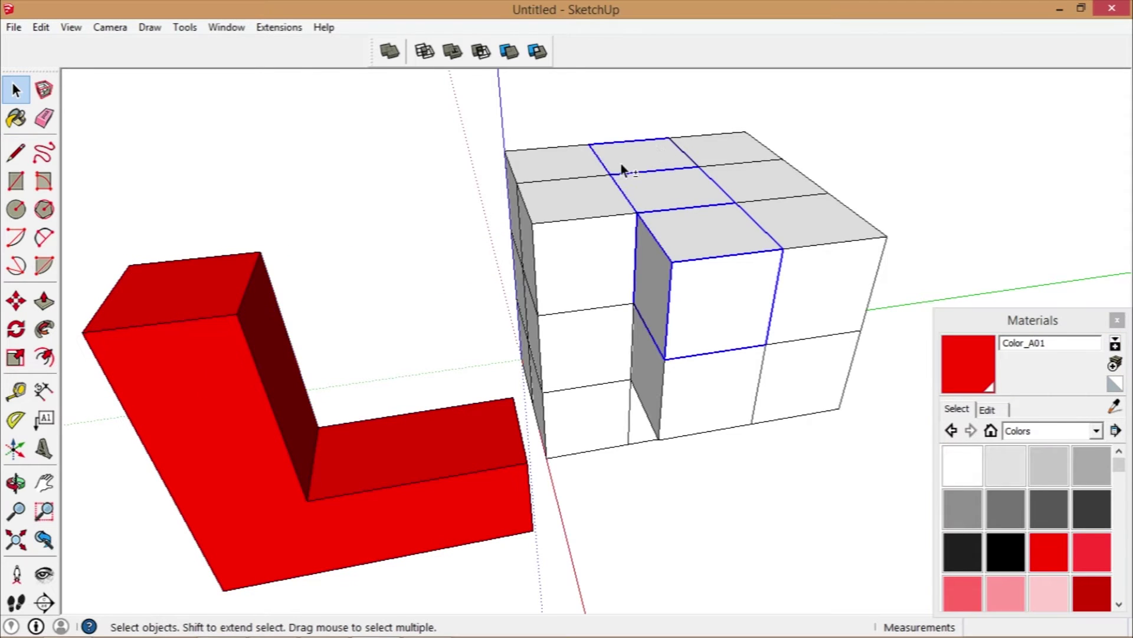
shift+click(516, 281)
click(16, 483)
drag(413, 384, 514, 366)
key(space)
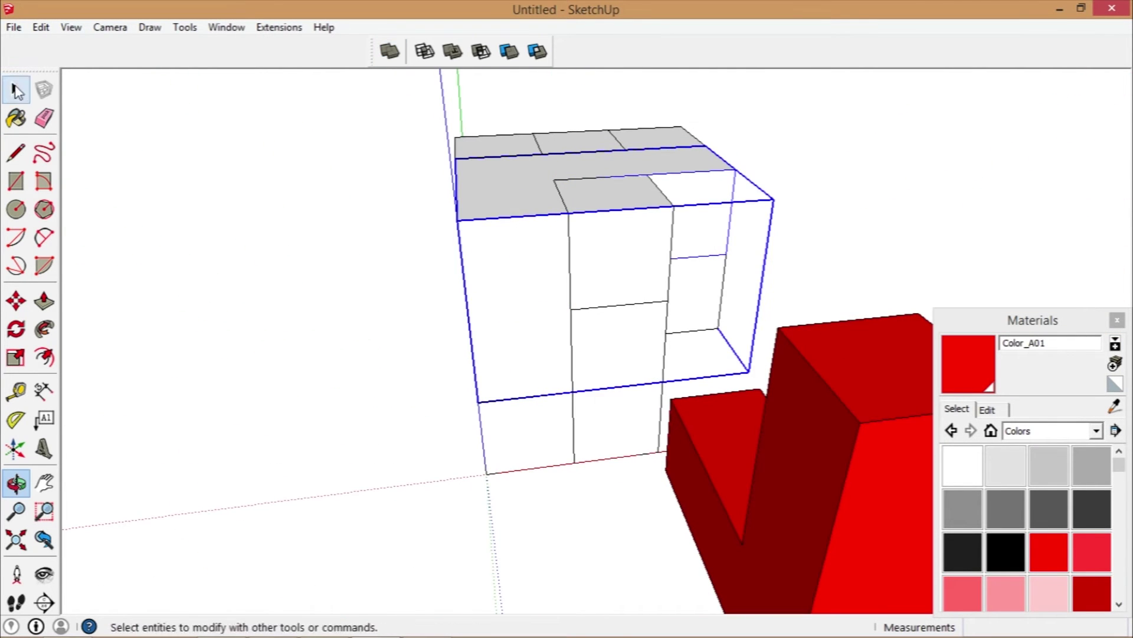
key(m)
click(518, 296)
click(380, 306)
scroll(1124, 497, down, 3)
click(1004, 539)
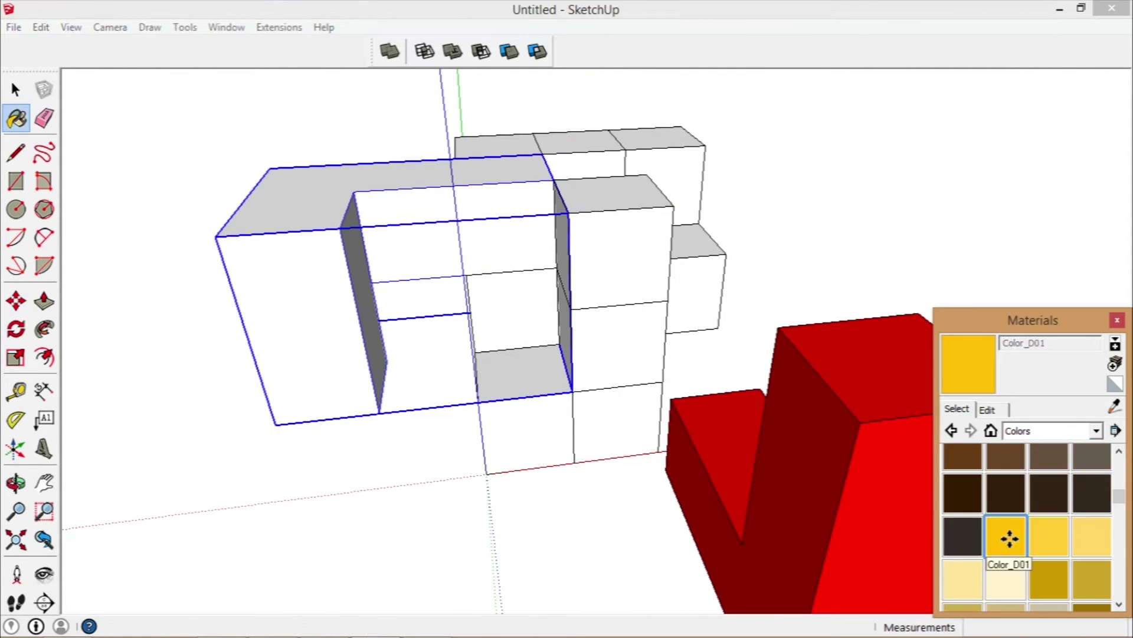
click(508, 248)
key(space)
- Select another column of cubes and paint it green Color_F01
click(512, 429)
shift+click(590, 458)
click(16, 482)
drag(354, 413, 577, 407)
scroll(1124, 507, down, 3)
click(1092, 504)
click(526, 284)
- Select three more white cubes for the next piece
click(16, 483)
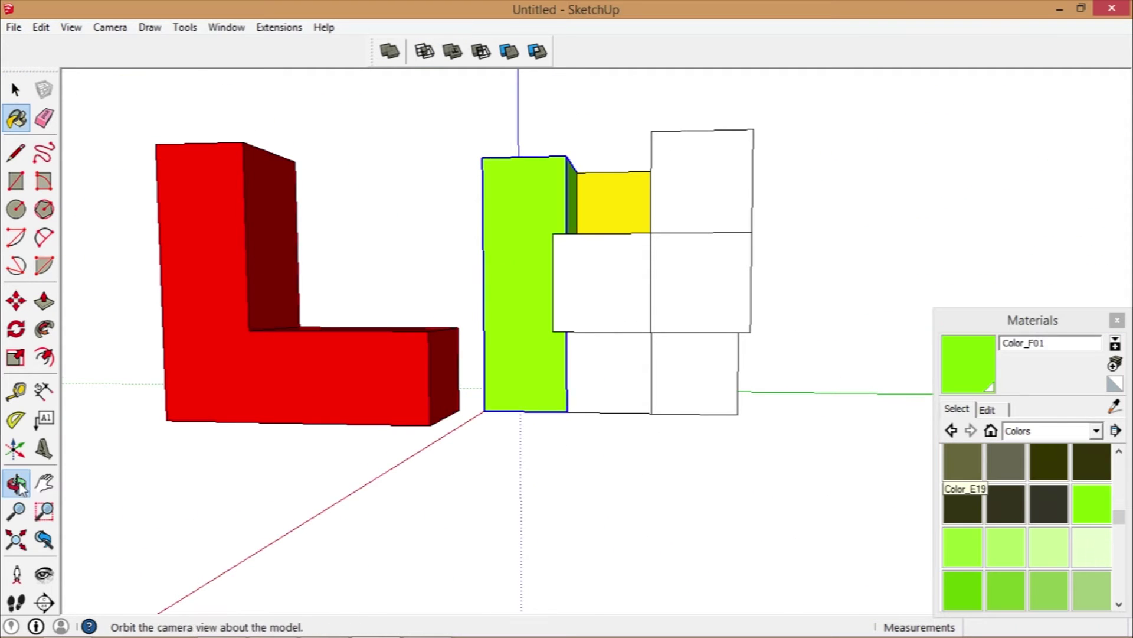
mouse_move(414, 295)
mouse_down()
mouse_move(111, 228)
mouse_move(752, 579)
mouse_move(286, 447)
mouse_move(655, 512)
mouse_up()
key(space)
click(469, 330)
shift+click(567, 408)
shift+click(590, 266)
shift+click(652, 346)
click(15, 483)
key(space)
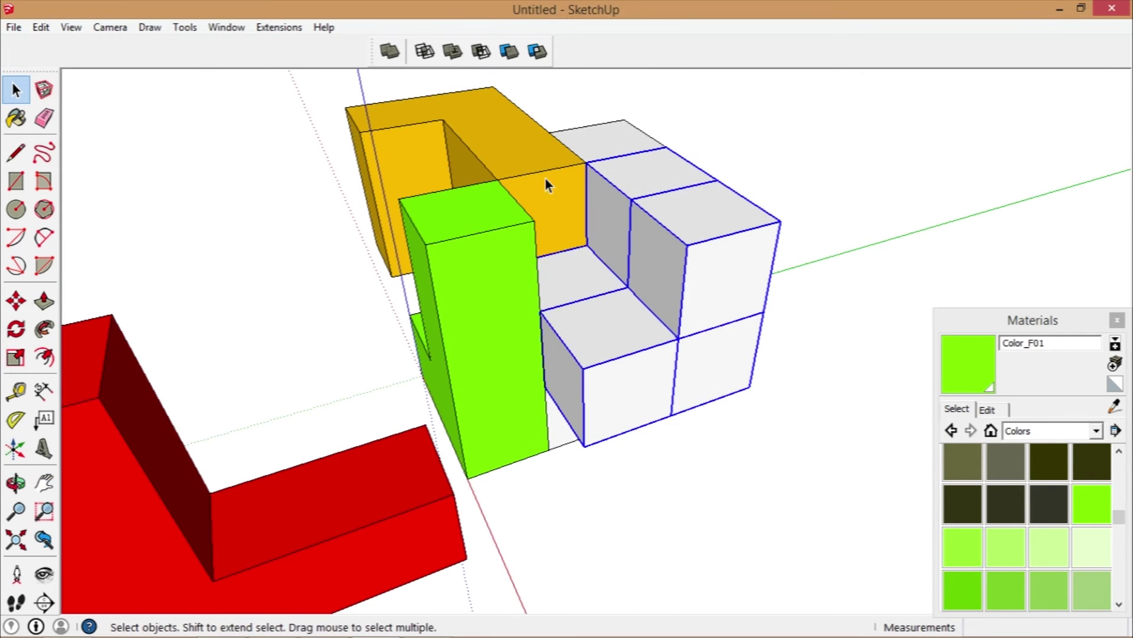
- Group those cubes, move the piece aside and paint it cyan Color_H01
key(ctrl+g)
key(m)
click(683, 266)
click(876, 232)
scroll(944, 468, down, 3)
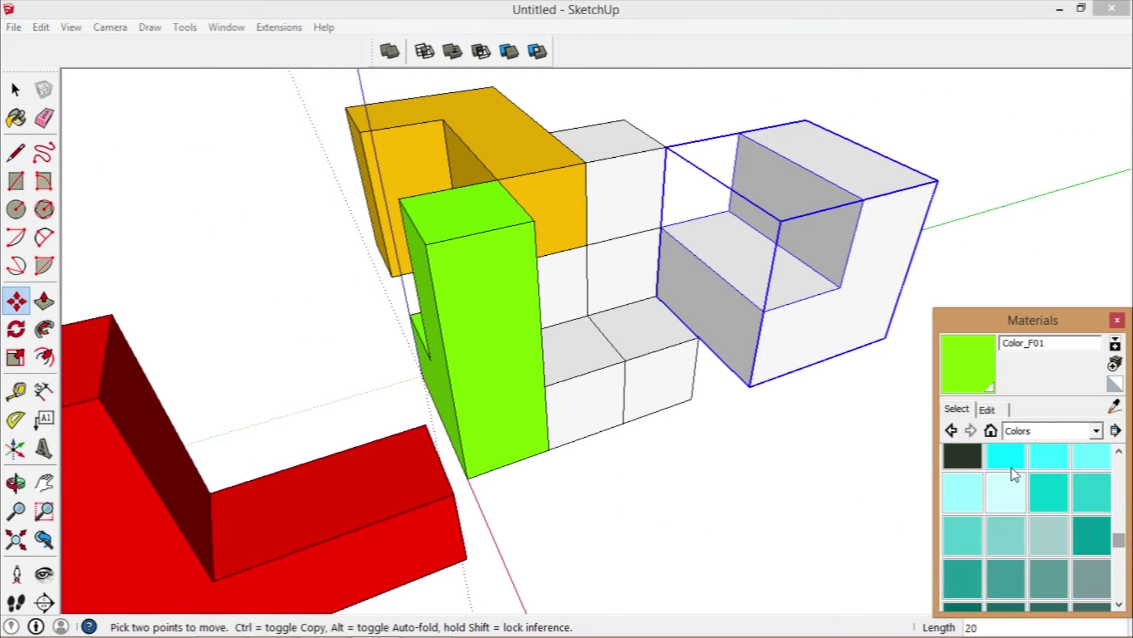
click(1004, 458)
key(space)
- Group the remaining white cubes into the last piece and paint it purple Color_J06
click(646, 342)
mouse_move(646, 342)
middle_down()
mouse_move(887, 525)
mouse_move(696, 388)
middle_up()
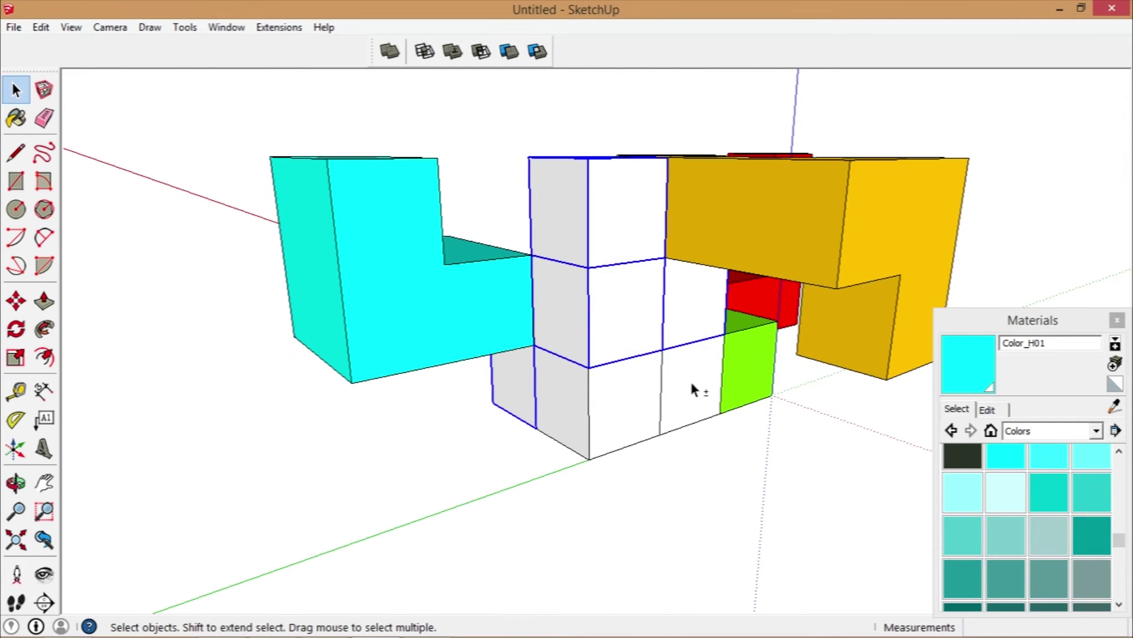
key(ctrl+g)
key(b)
scroll(1028, 519, down, 5)
click(962, 568)
click(590, 330)
- Orbit to an overview of all five pieces and select the red L piece
click(15, 483)
click(16, 539)
drag(147, 413, 413, 520)
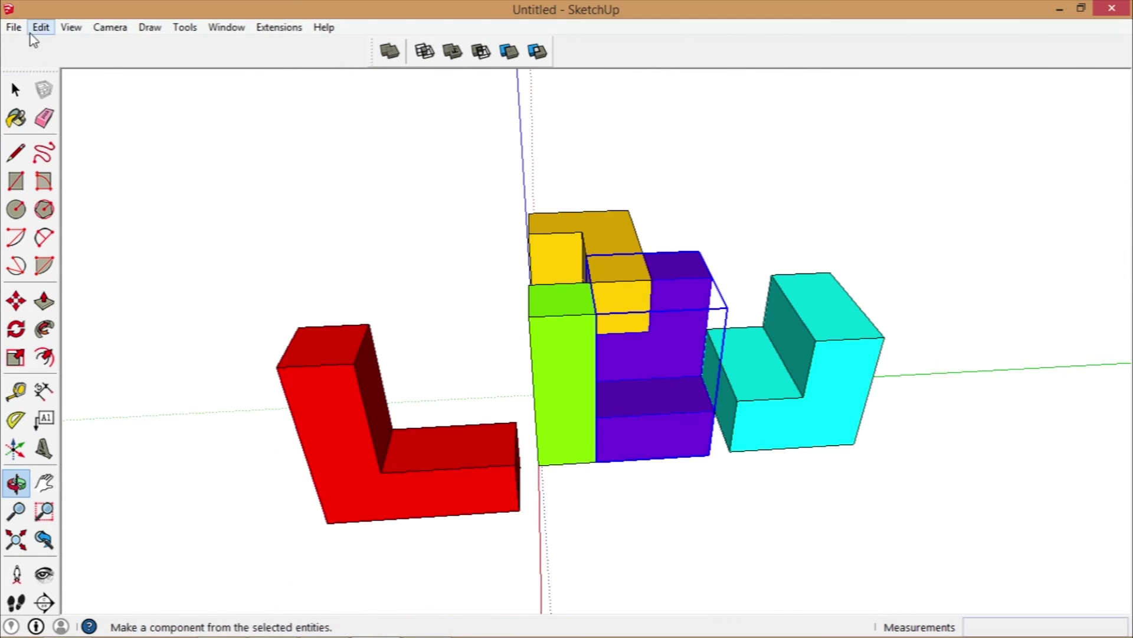
click(15, 89)
click(330, 425)
- Finish saving the red piece's STL, then export the green piece as cube puzzle 2.stl
click(371, 82)
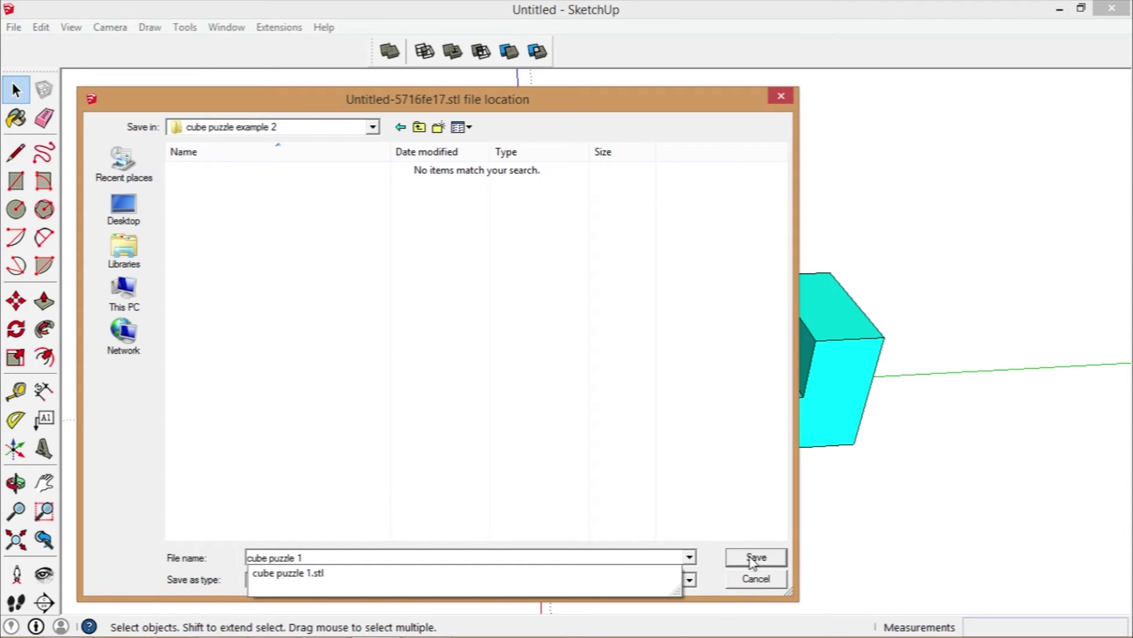
click(753, 559)
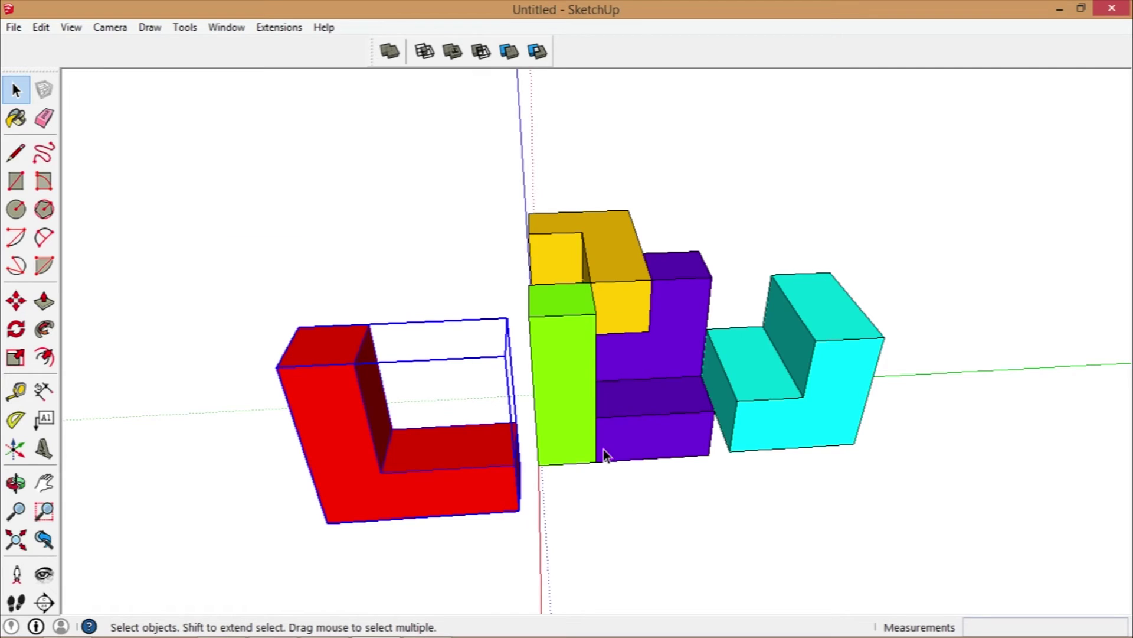
click(567, 402)
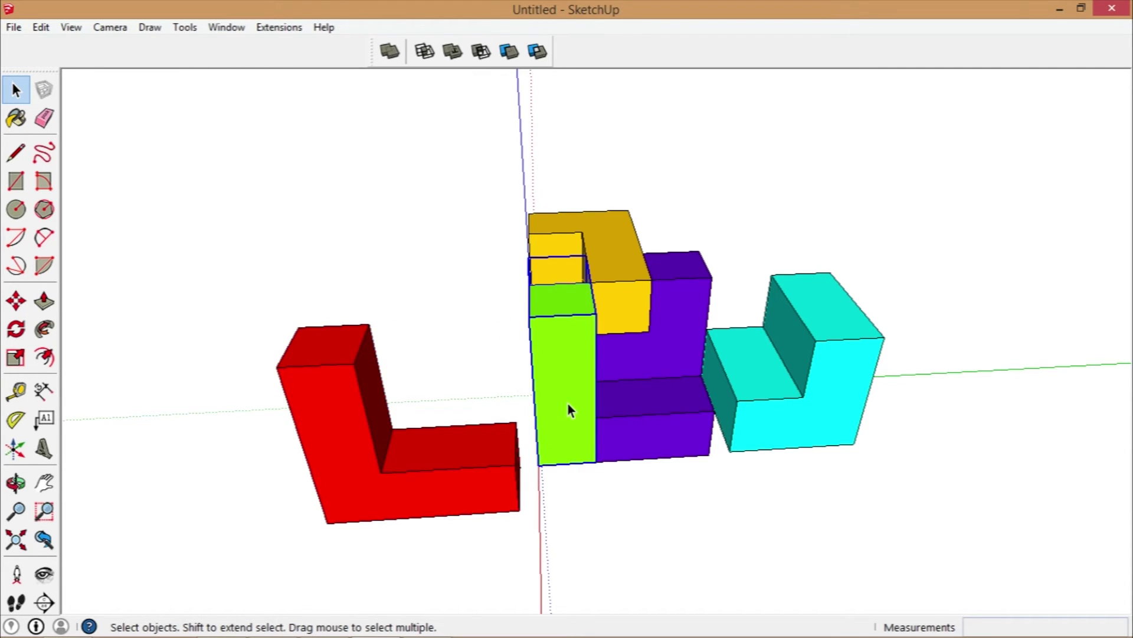
click(13, 27)
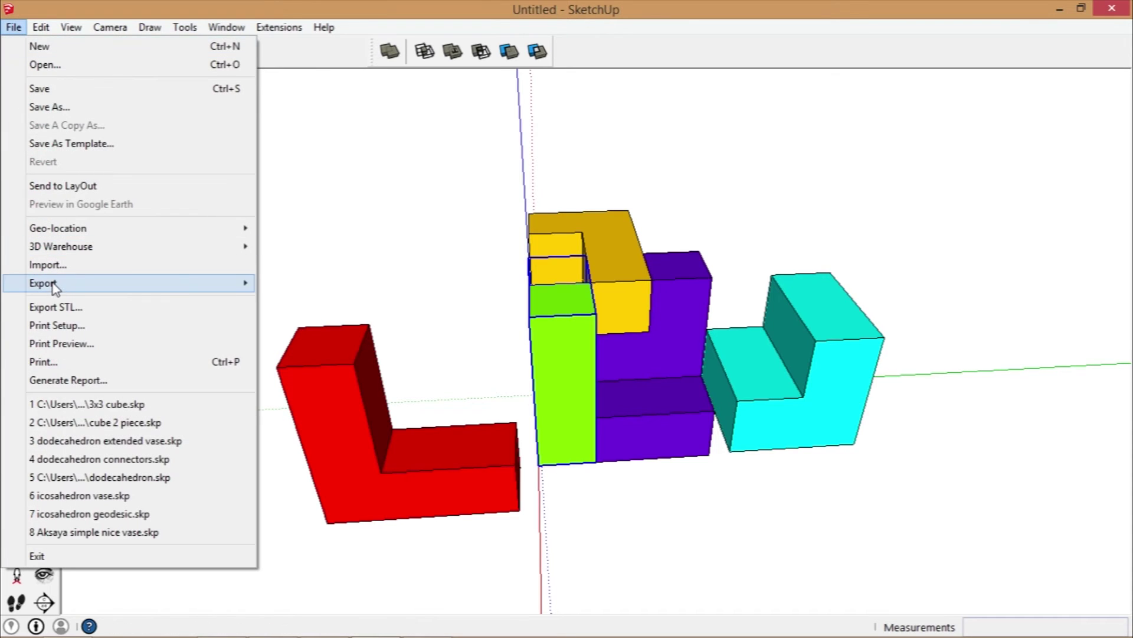
click(56, 308)
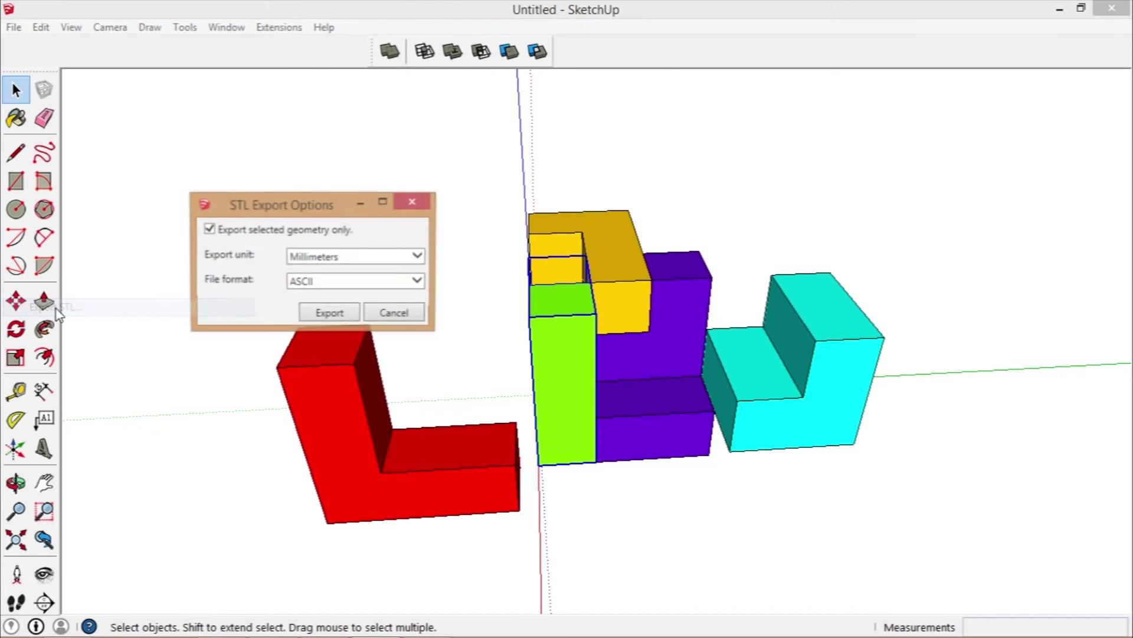
click(328, 313)
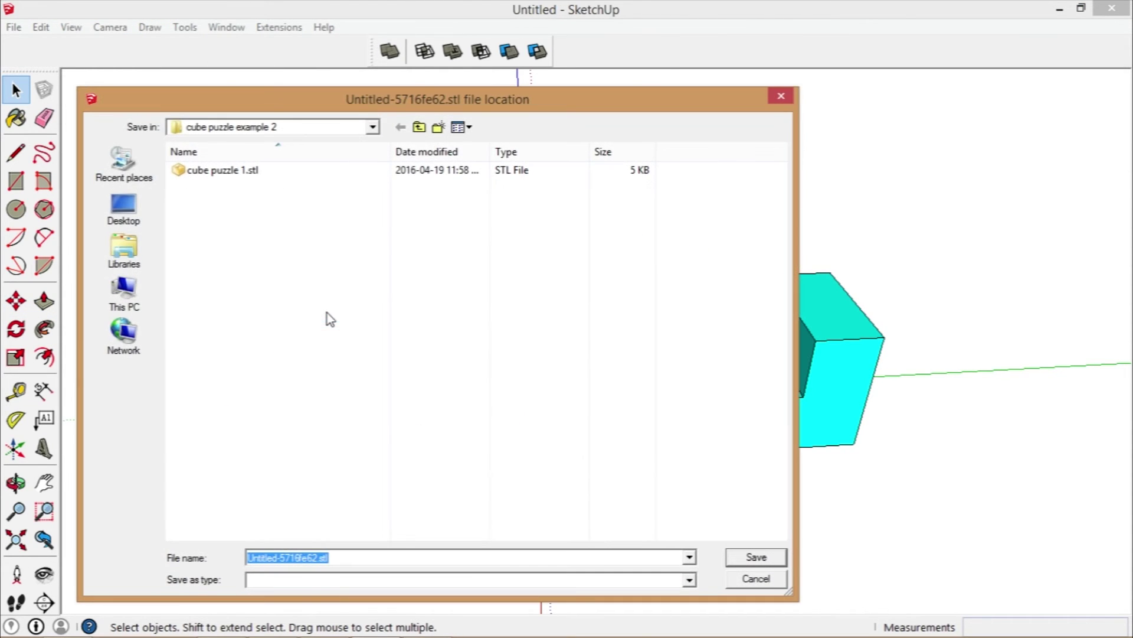
click(223, 170)
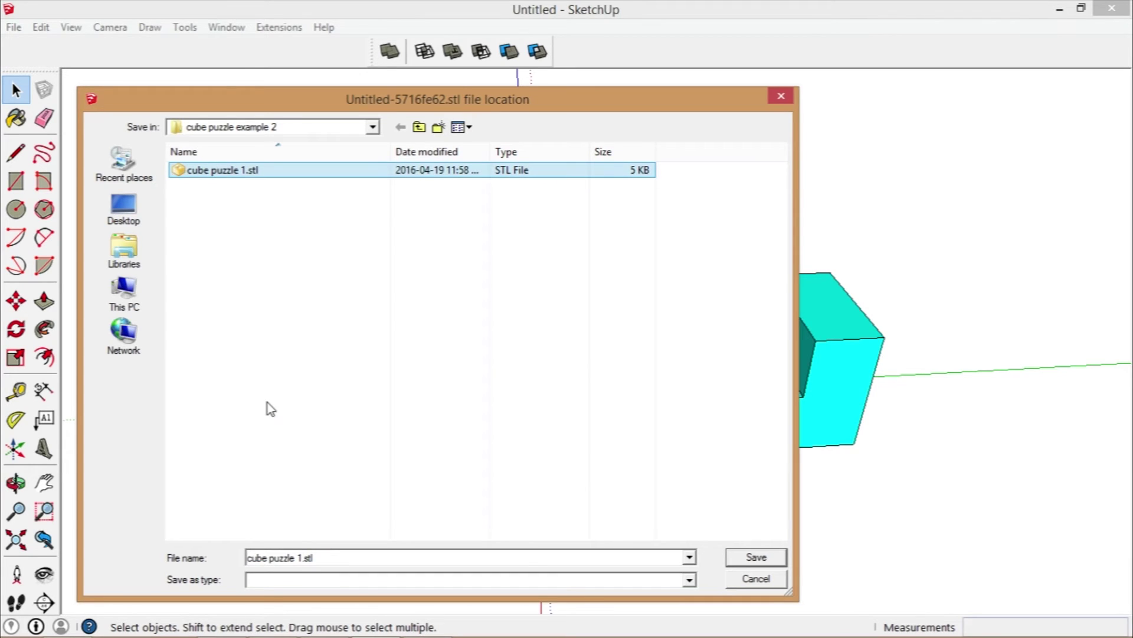
click(300, 559)
click(304, 560)
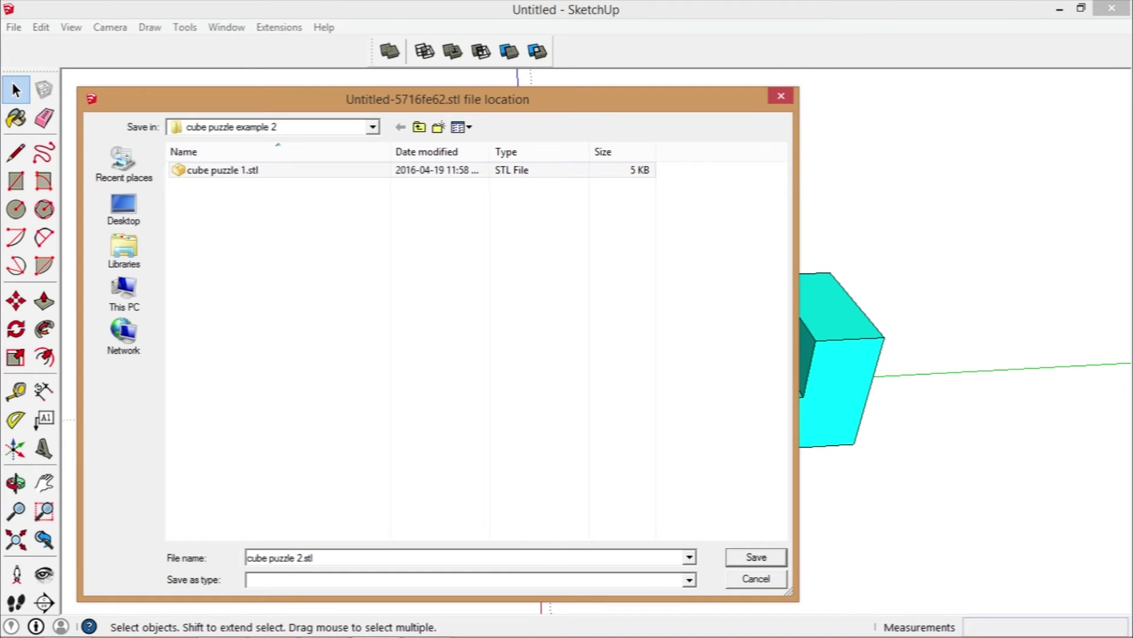
click(769, 557)
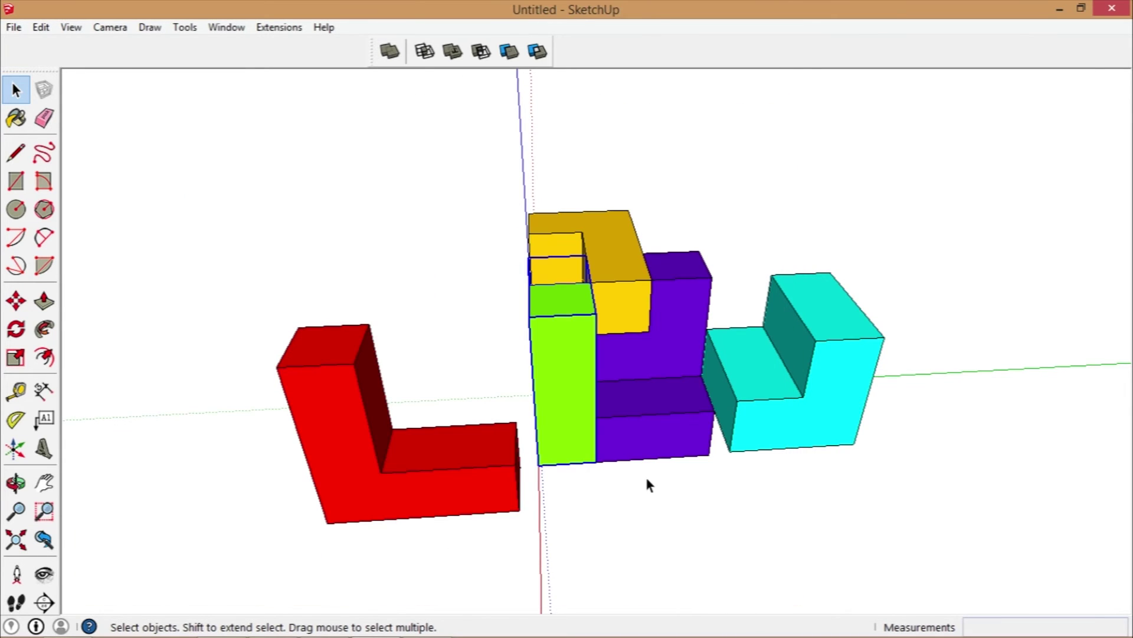
- Move the green piece beside the red one and export the yellow piece as cube puzzle 3.stl
key(m)
click(561, 370)
click(430, 364)
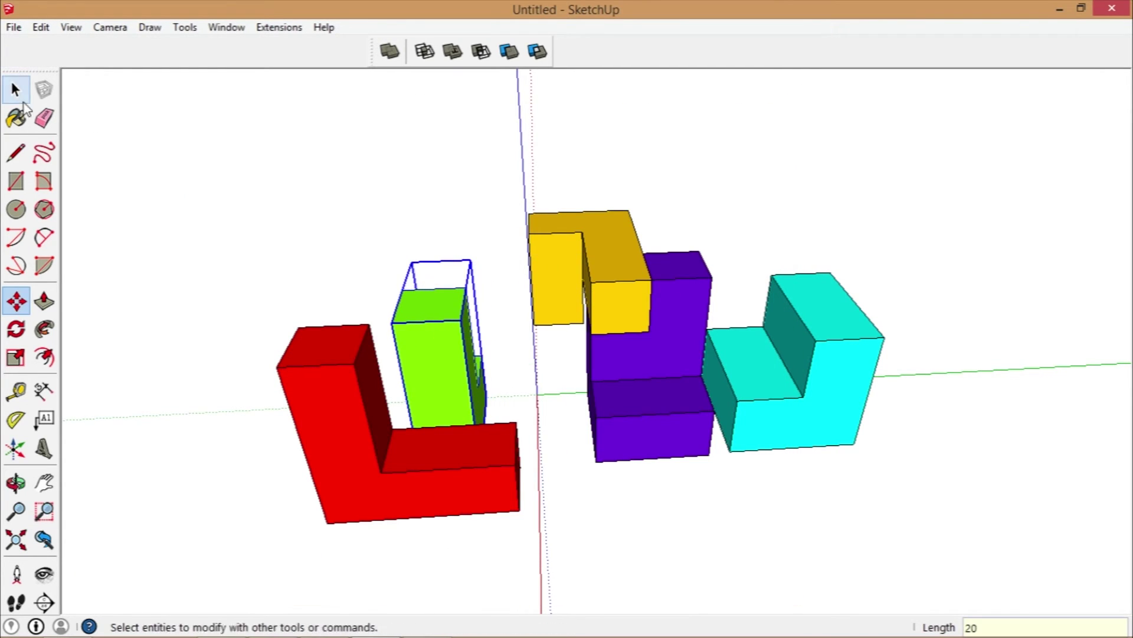
click(14, 27)
click(55, 307)
click(227, 178)
click(751, 555)
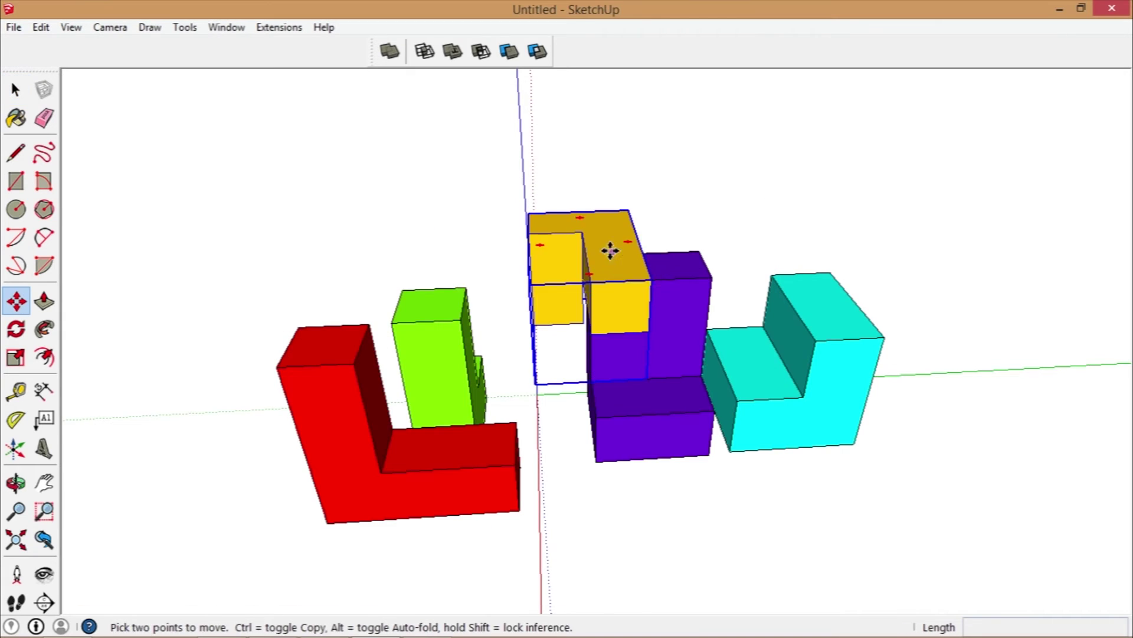
click(610, 250)
- Export the purple piece as cube puzzle 4.stl
click(517, 253)
key(space)
right_click(630, 387)
click(13, 27)
click(55, 307)
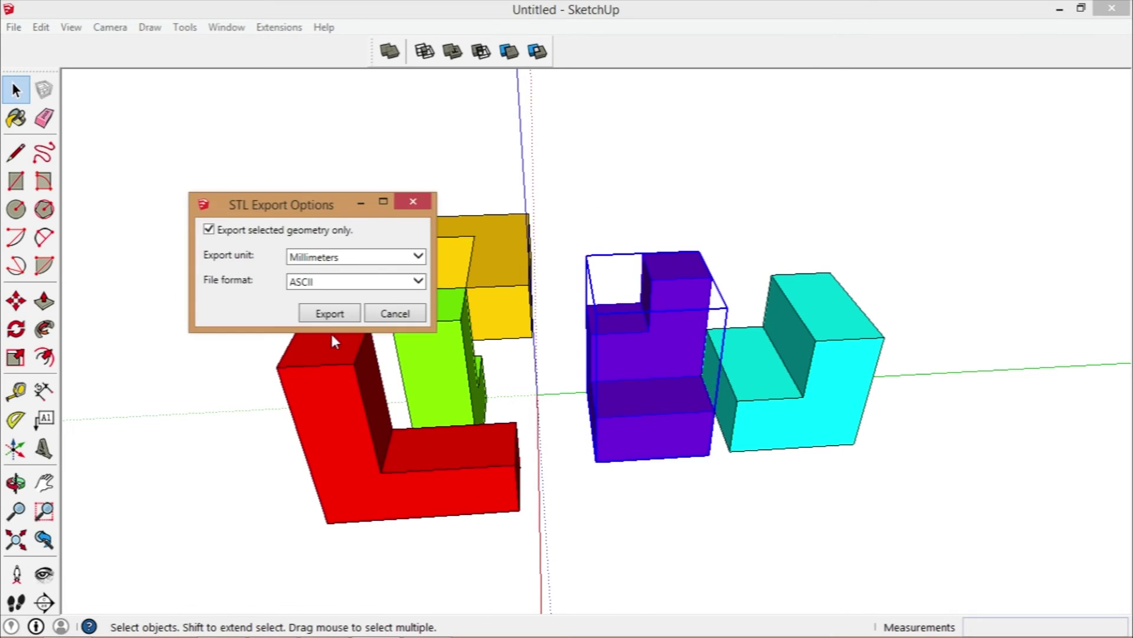
click(328, 313)
key(BackSpace)
text(4)
key(Return)
- Export the cyan piece as cube puzzle 5.stl, then select all five puzzle STL files
right_click(790, 402)
click(13, 27)
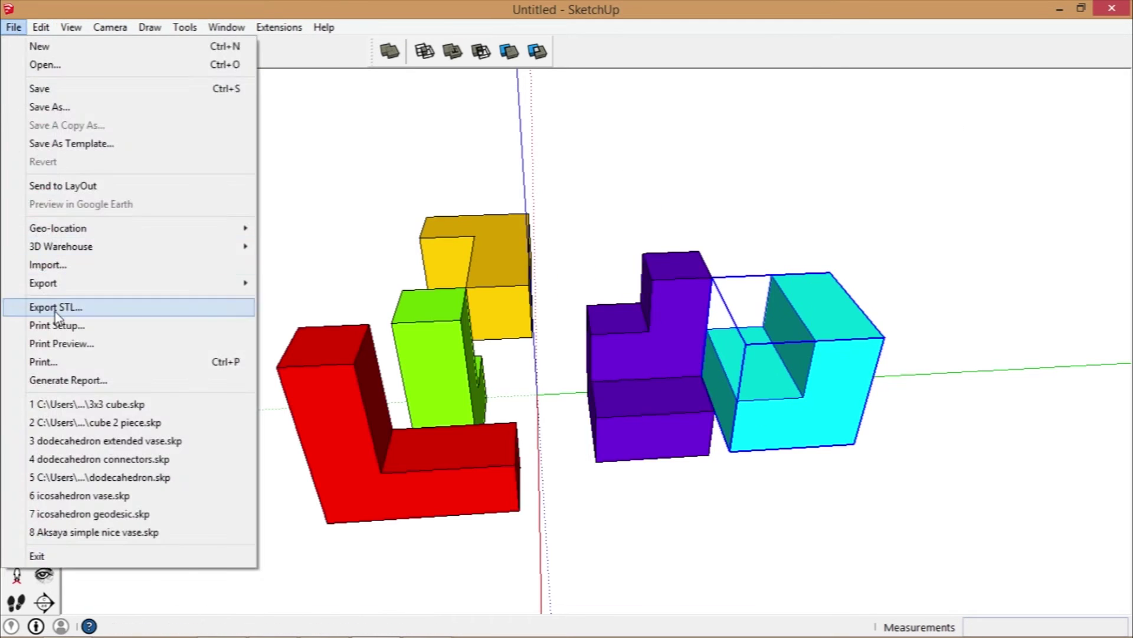
click(55, 307)
click(327, 314)
click(303, 557)
key(BackSpace)
text(5)
click(738, 557)
drag(835, 384, 734, 131)
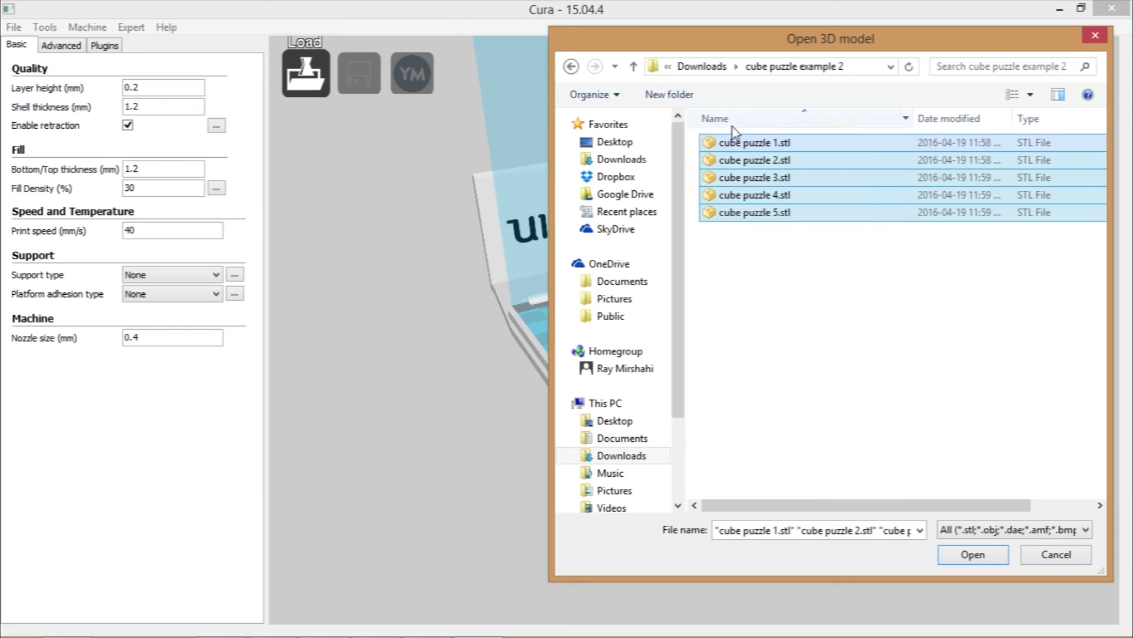
- Load the five puzzle STLs in Cura, switch to Overhang view, and select the L-shaped piece
click(974, 558)
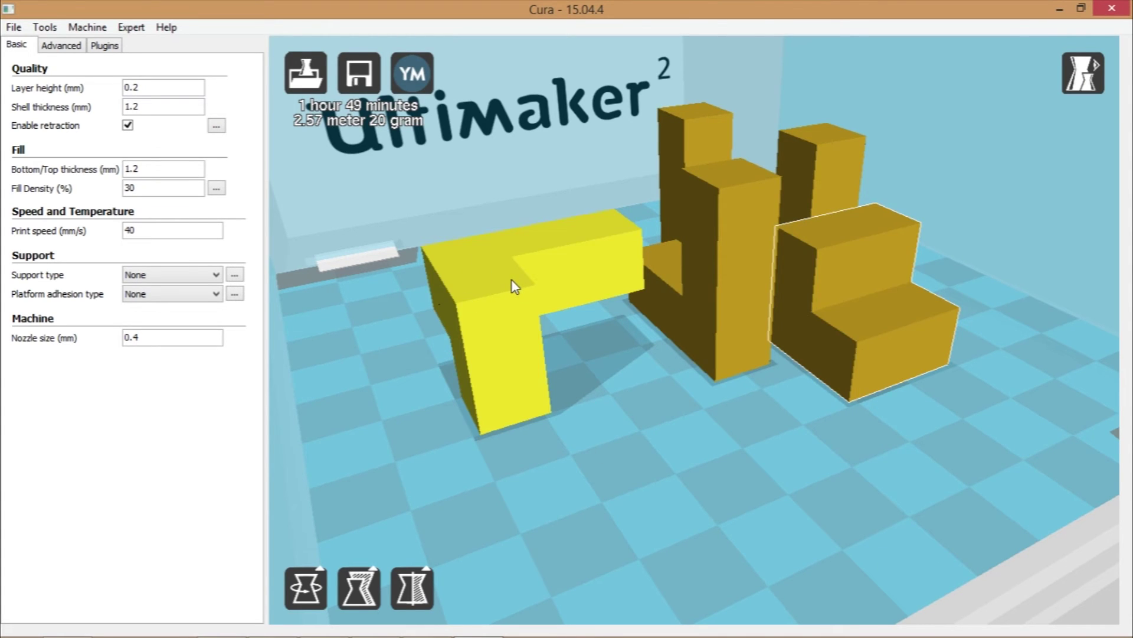
click(1083, 74)
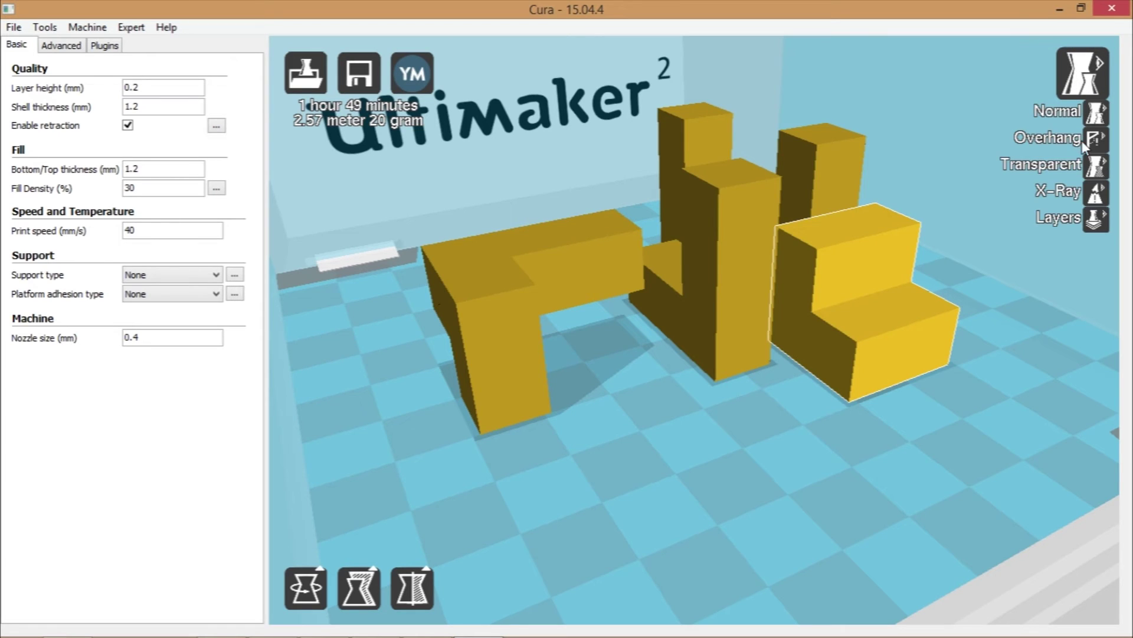
click(1095, 142)
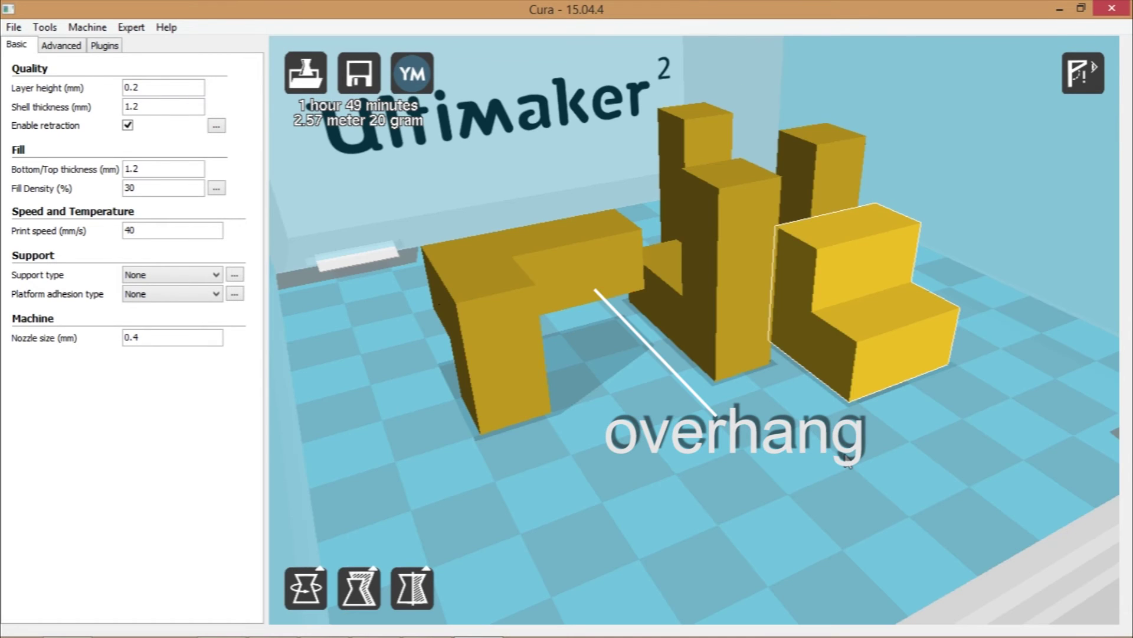
click(631, 289)
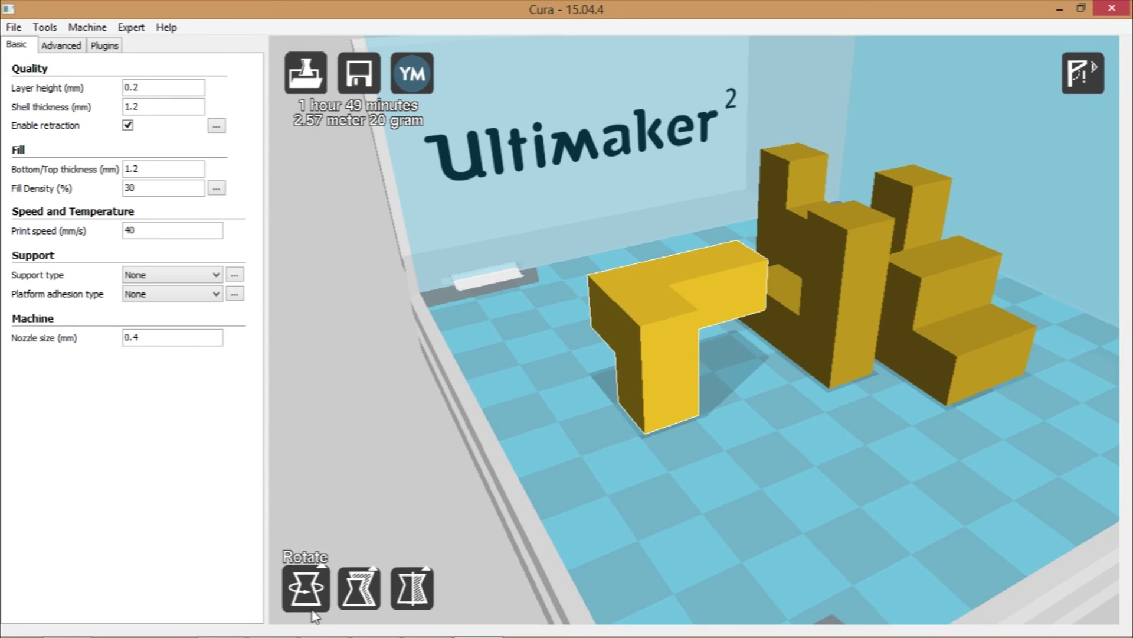
- Rotate the L piece up to 165 degrees, turn it 75 degrees vertically, then lay it flat
click(306, 590)
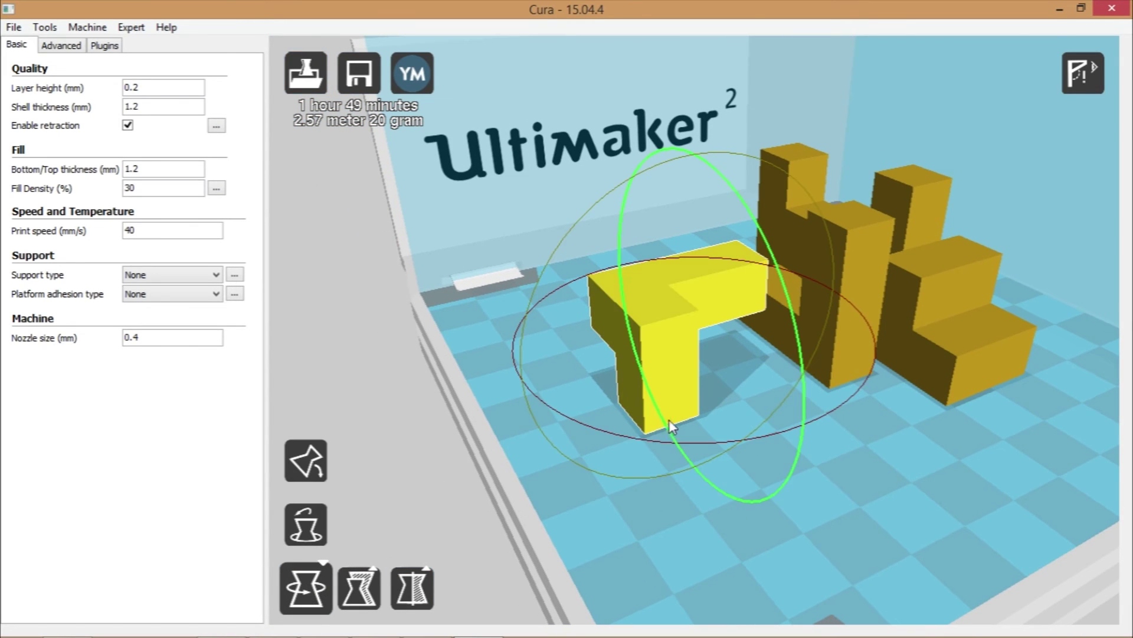
drag(739, 199, 496, 190)
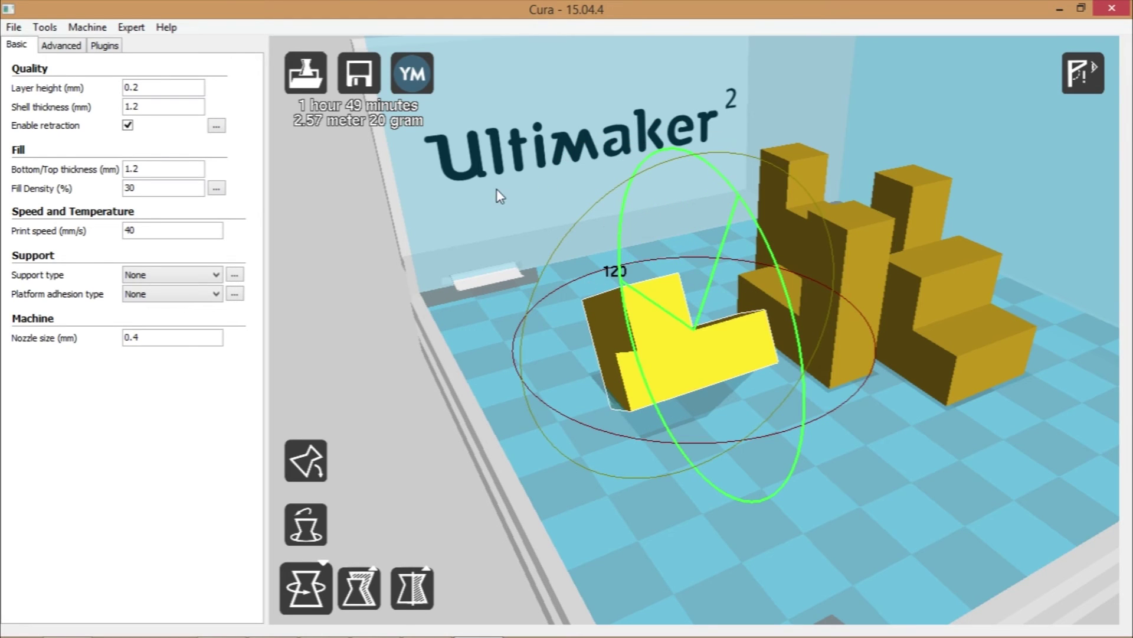
drag(471, 236, 502, 286)
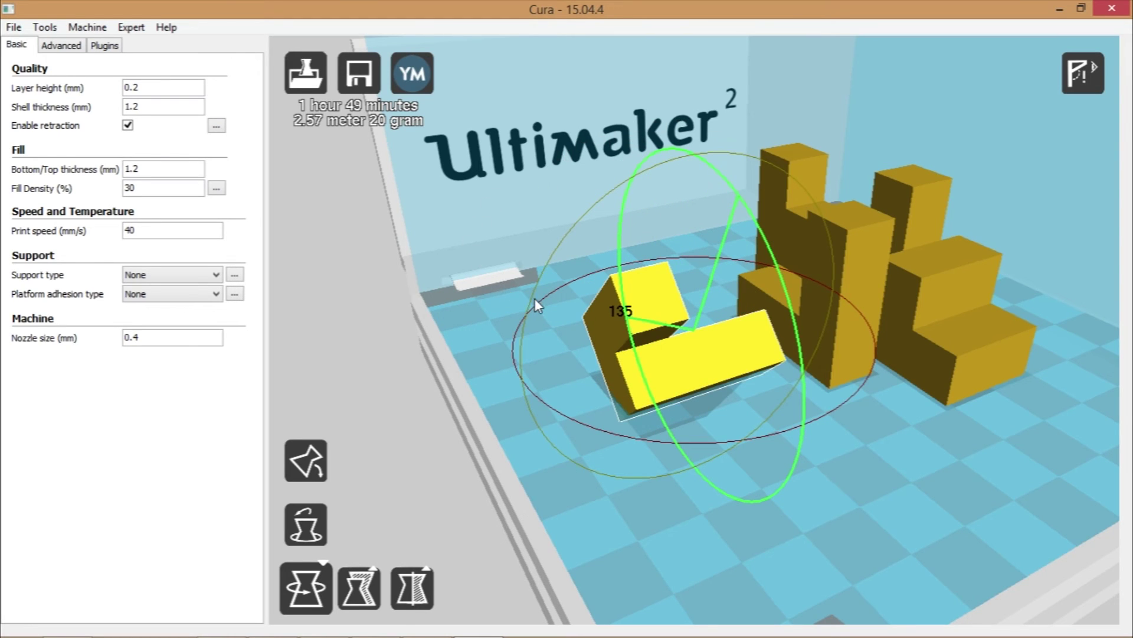
drag(474, 246, 572, 467)
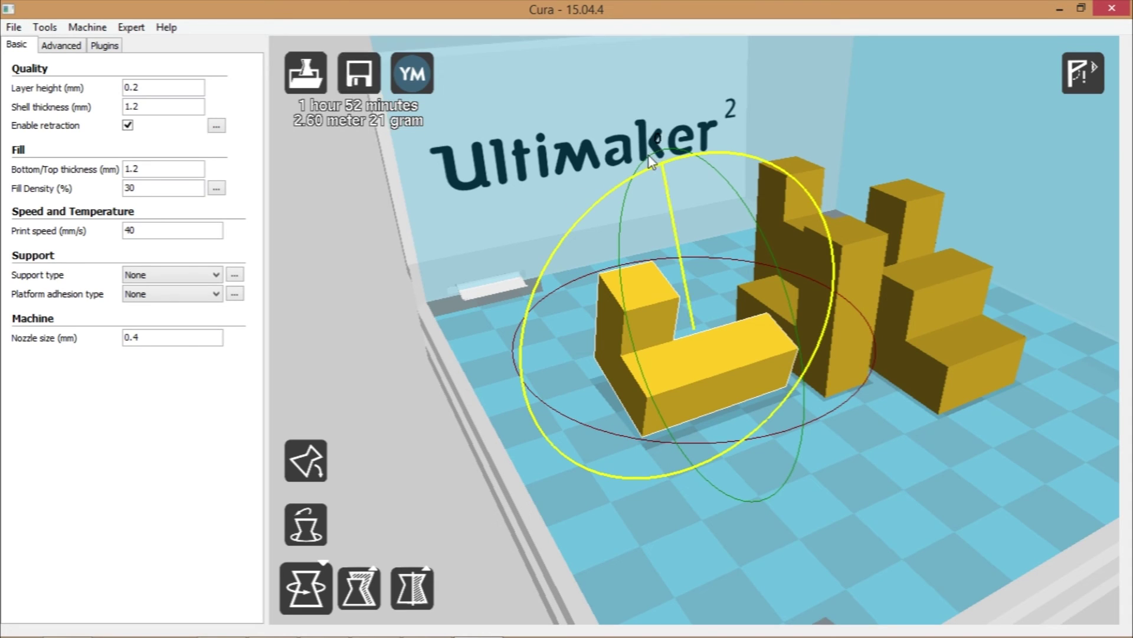
drag(636, 167, 503, 379)
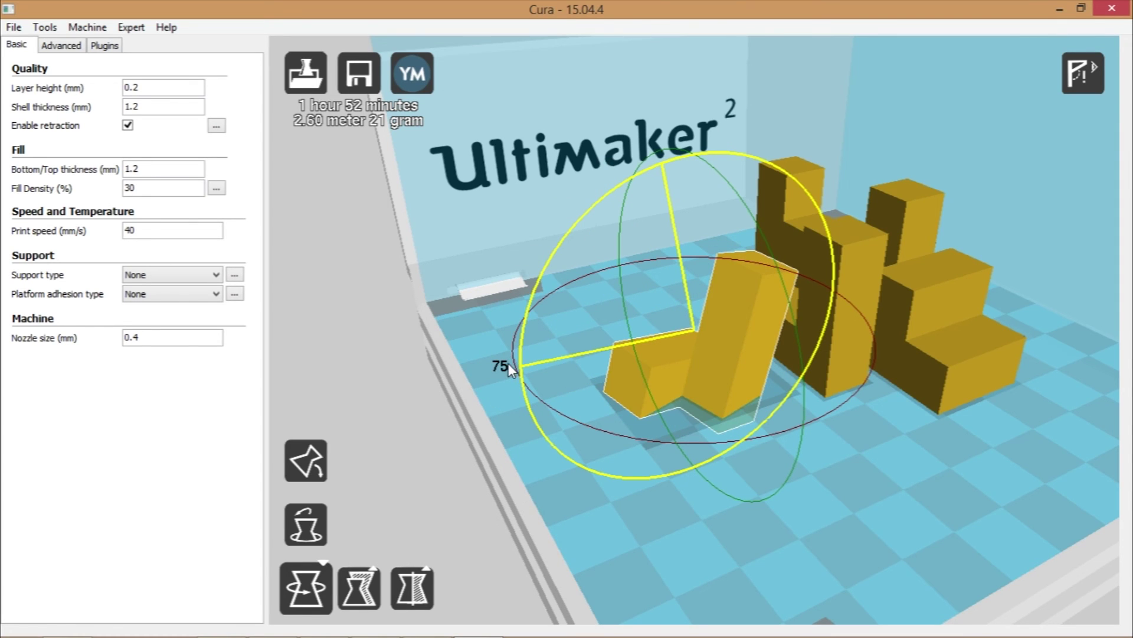
drag(487, 394, 488, 395)
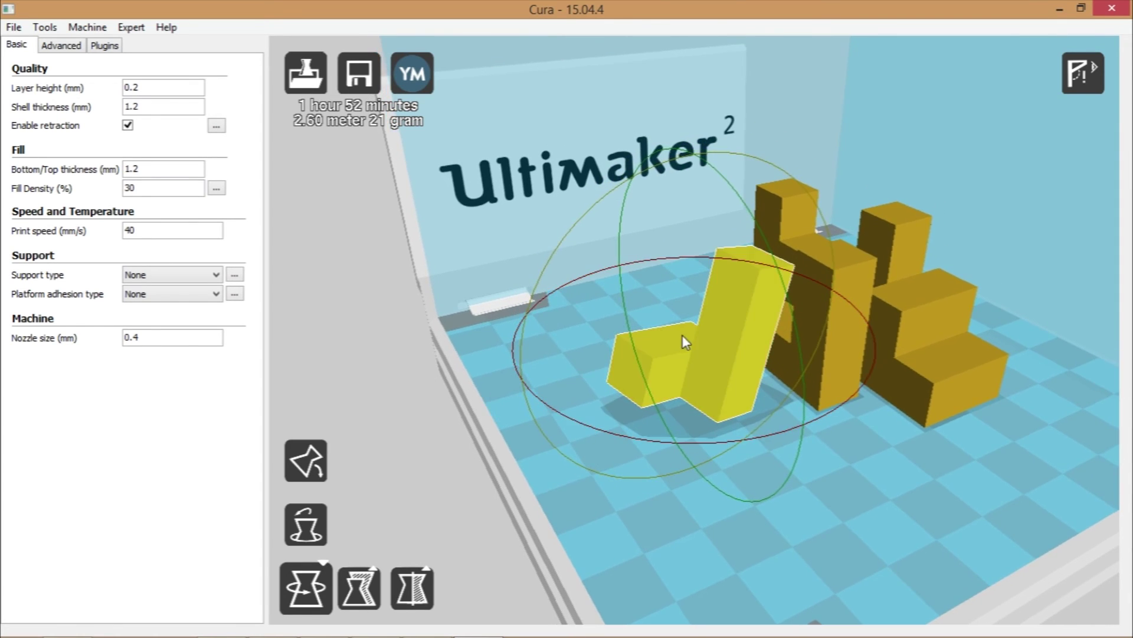
click(306, 461)
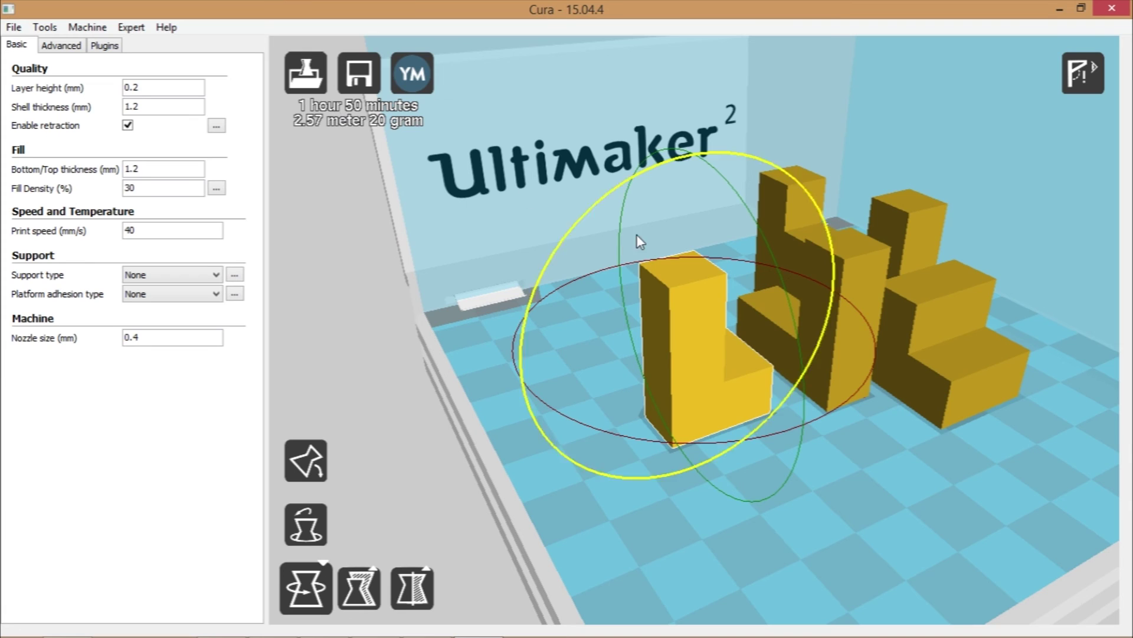
- Move the second L piece closer to the others and show all sliced layers in Layers view
click(861, 308)
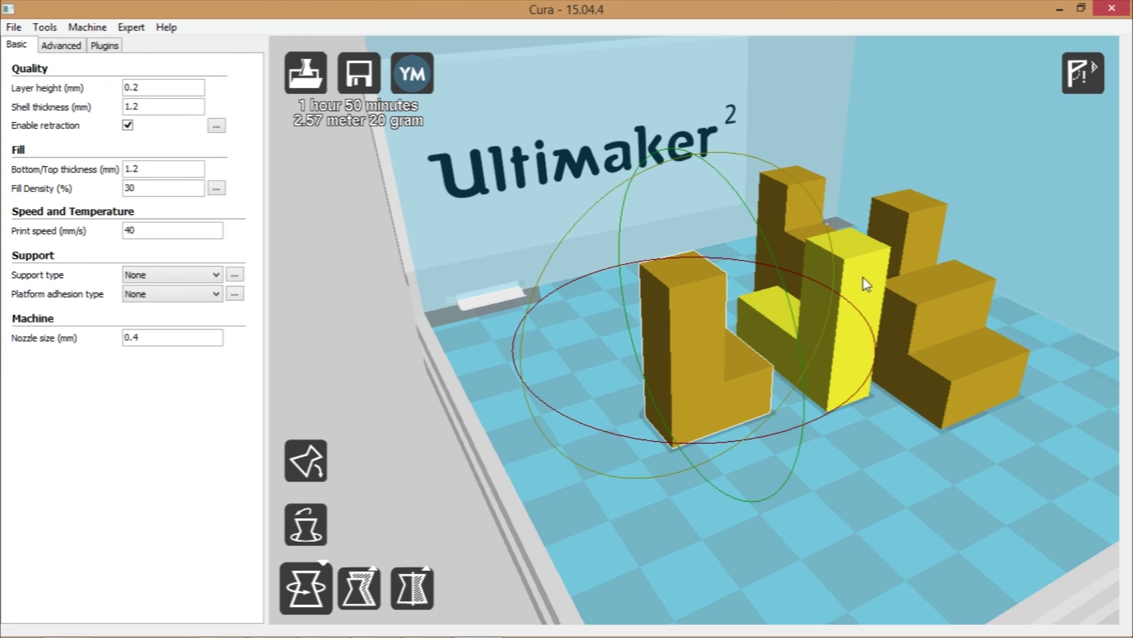
drag(858, 282, 846, 288)
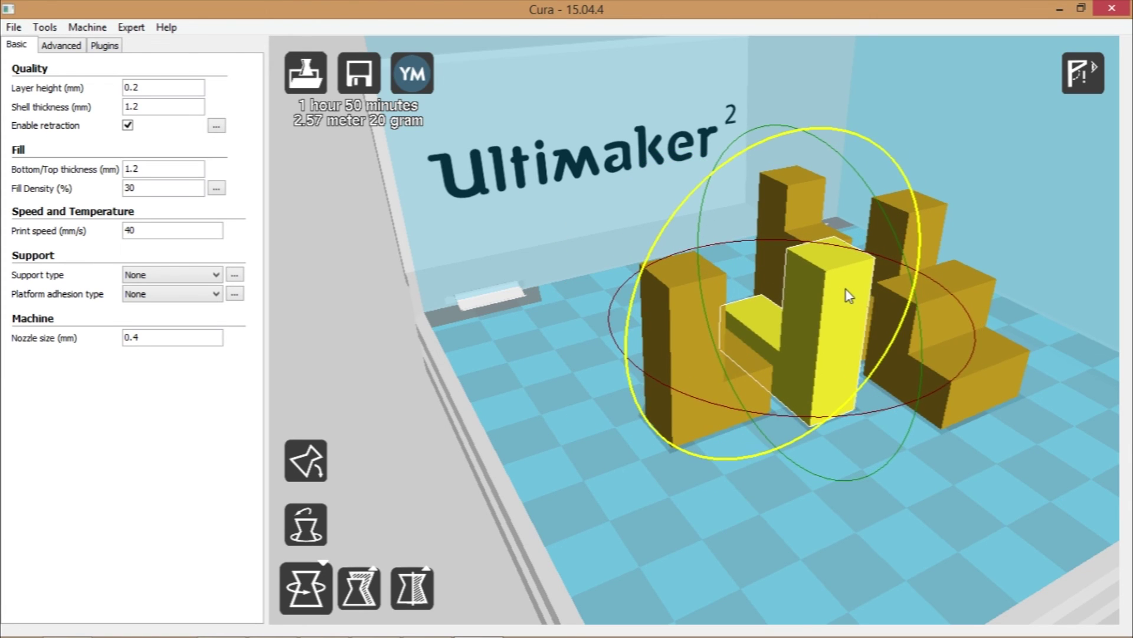
right_drag(947, 330, 646, 190)
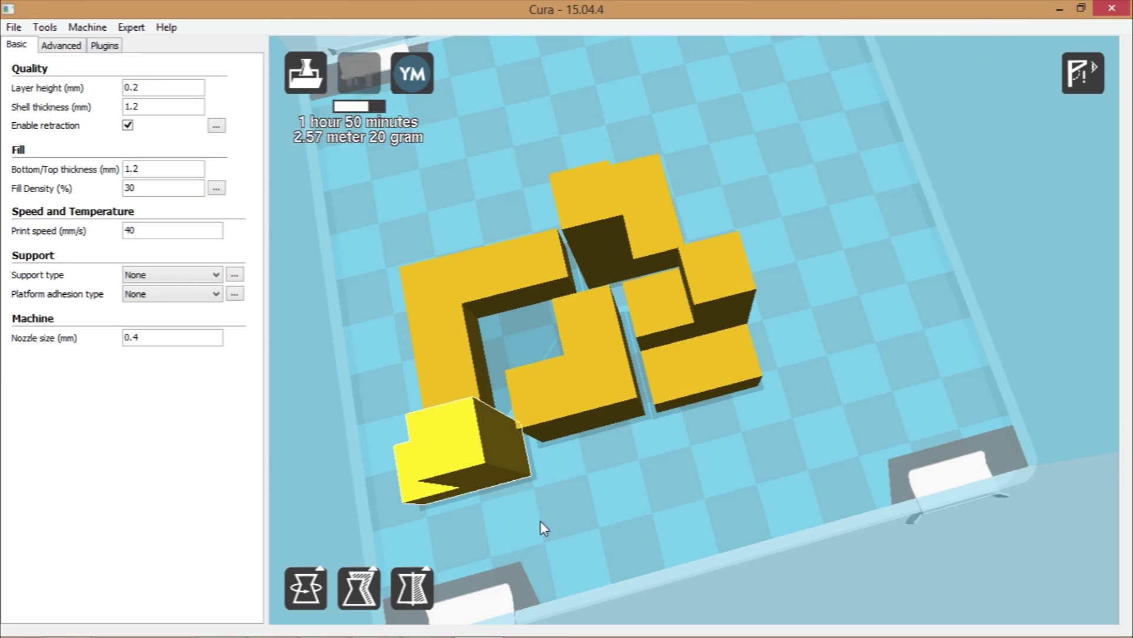
right_drag(543, 527, 270, 481)
click(1083, 72)
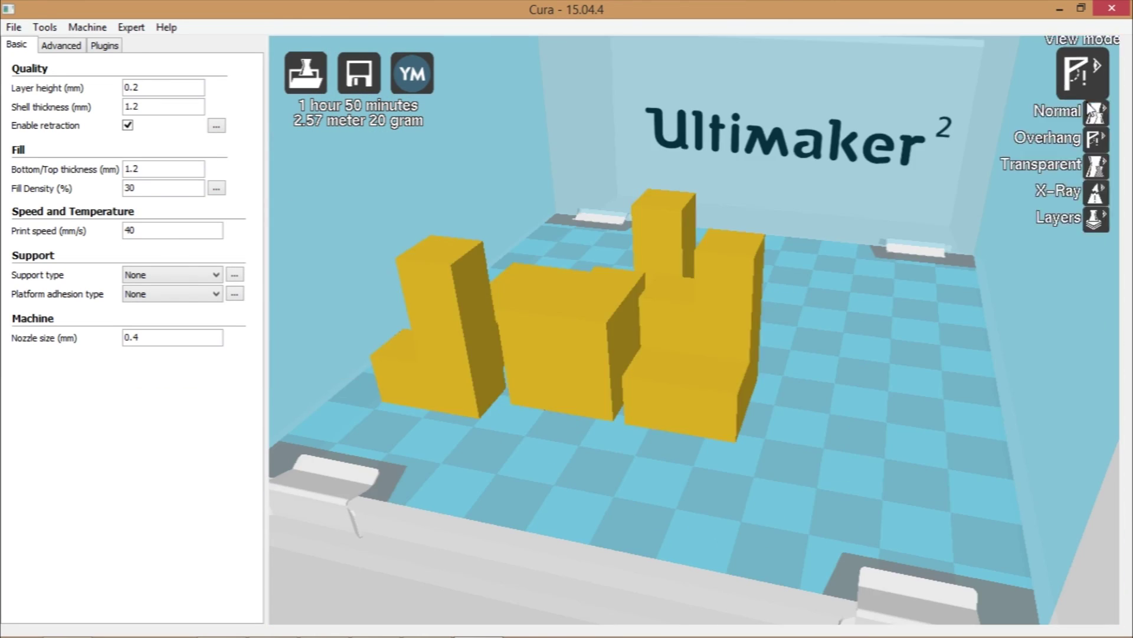
click(1063, 217)
drag(1081, 523, 1082, 318)
- Set fill density to 20%, check the expert configuration, and start saving the G-code toolpath
double_click(129, 188)
text(20)
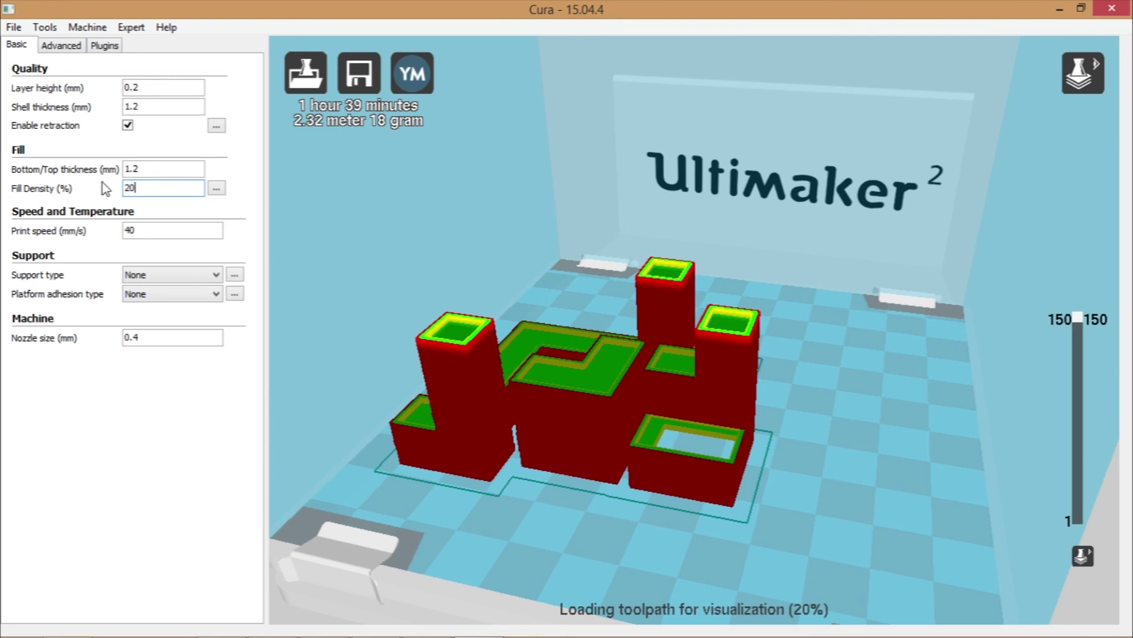
click(70, 47)
click(131, 27)
click(89, 83)
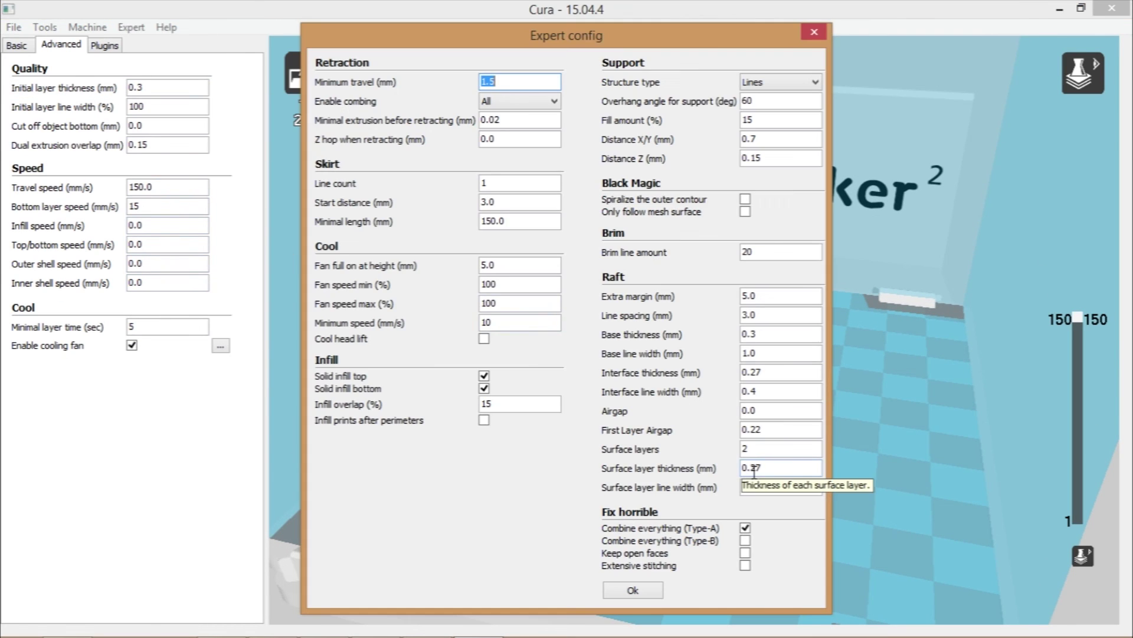
key(Escape)
click(360, 74)
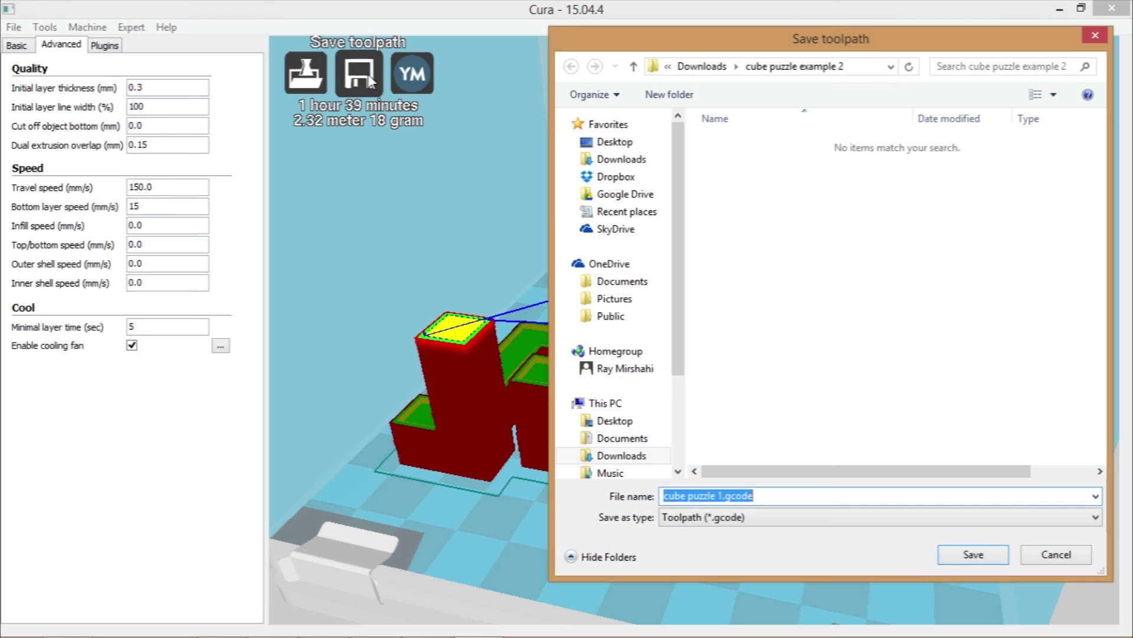